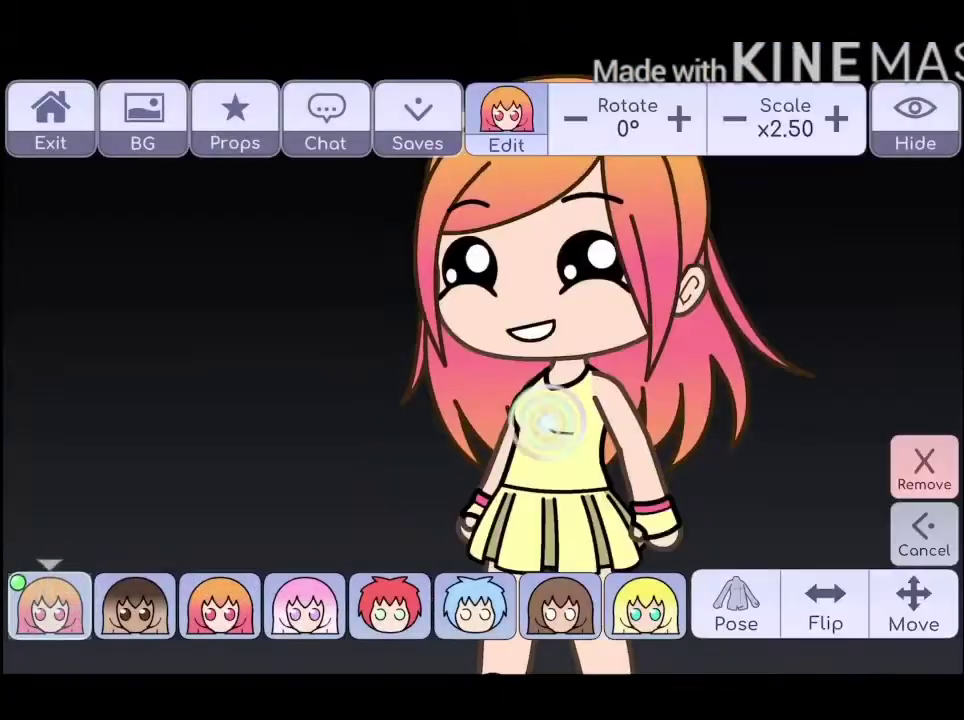
Frame the girl without the studio interface, crop the screenshot tightly around her, and save it
drag(548, 420, 473, 490)
click(836, 119)
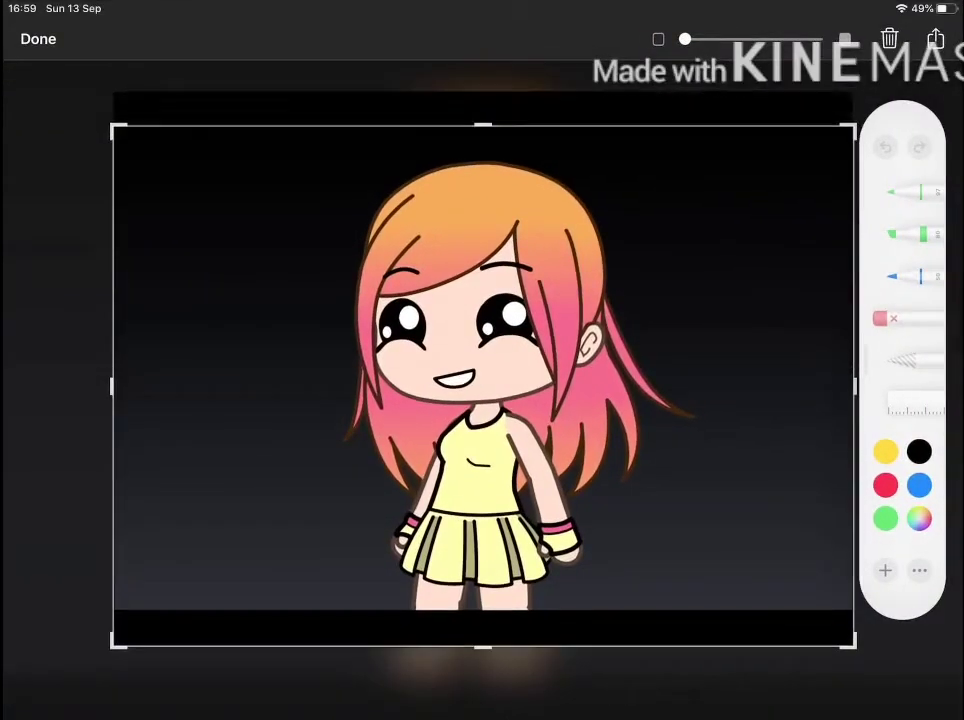
drag(483, 645, 483, 610)
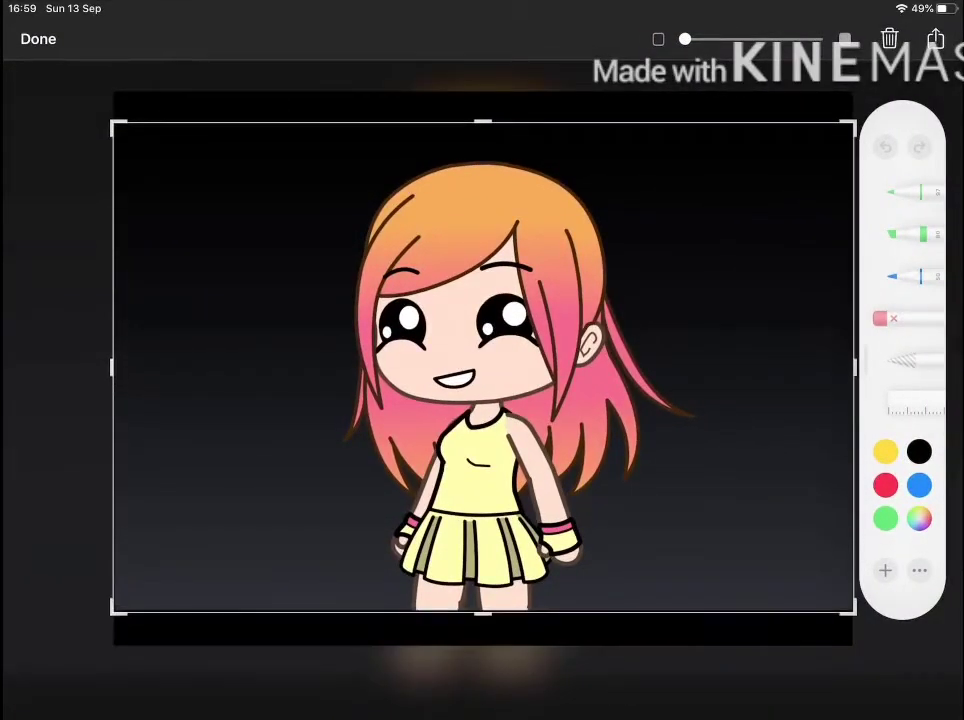
drag(853, 366, 690, 366)
drag(113, 366, 318, 366)
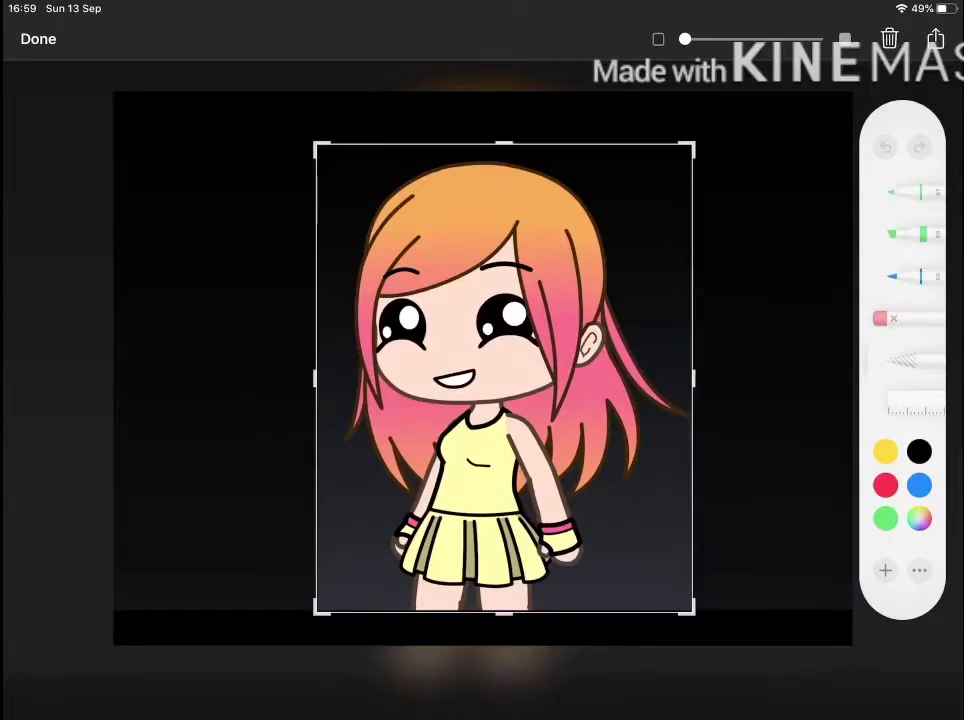
click(38, 39)
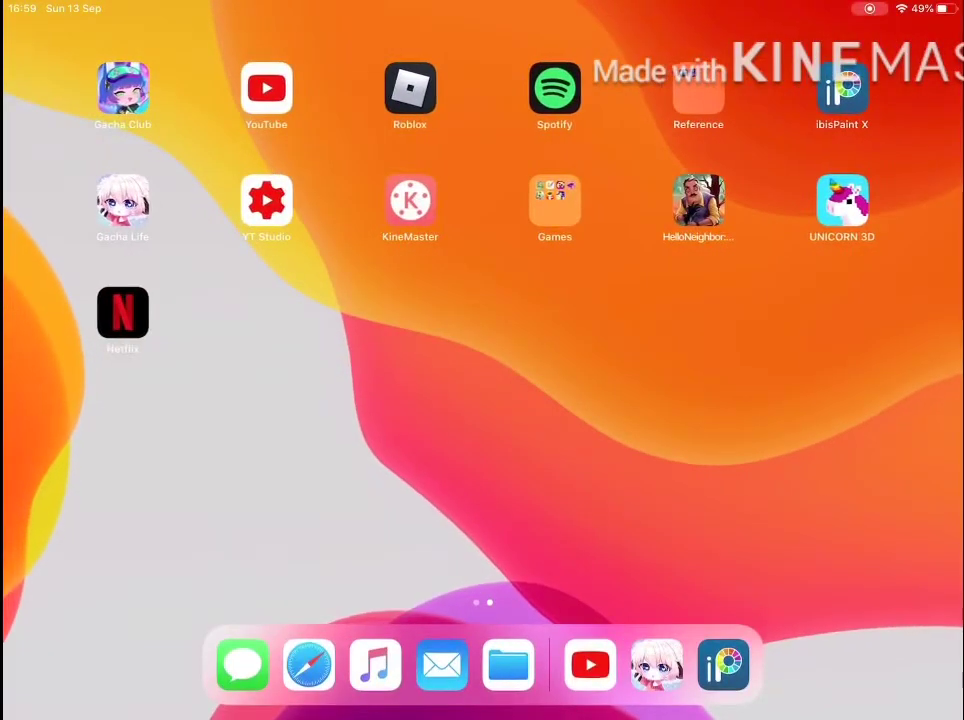
Create a new blank canvas from My Gallery in ibisPaint X
click(723, 665)
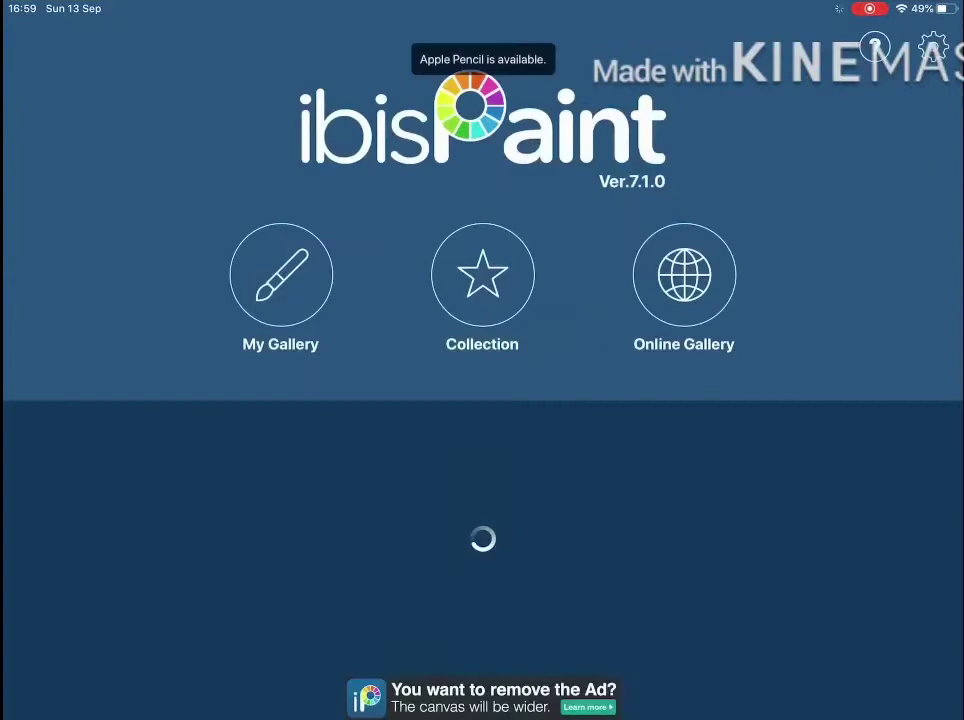
click(281, 275)
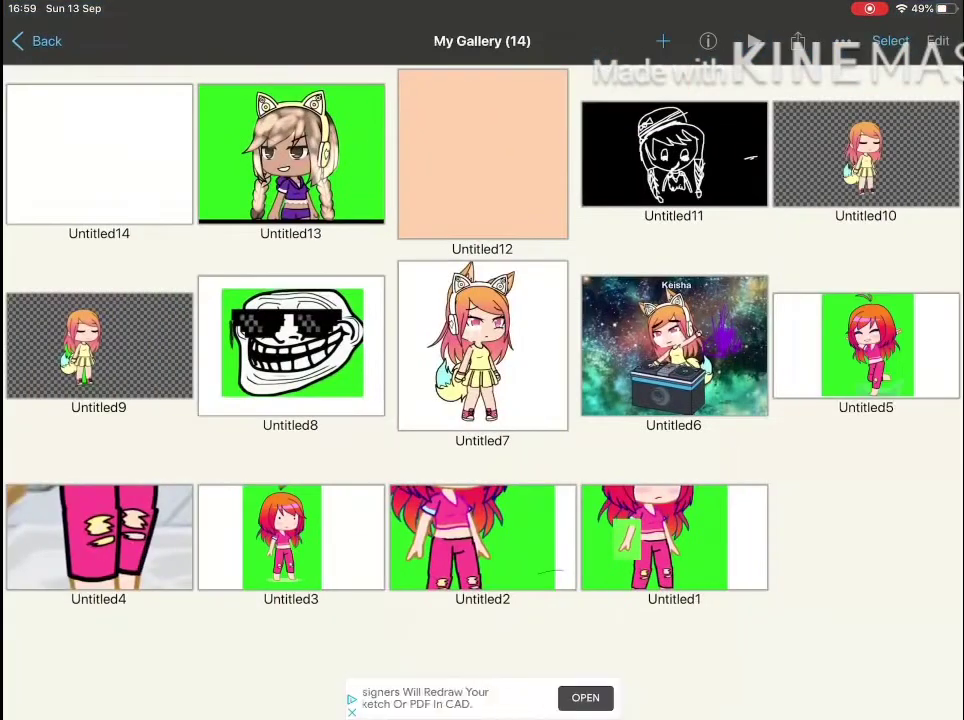
click(663, 41)
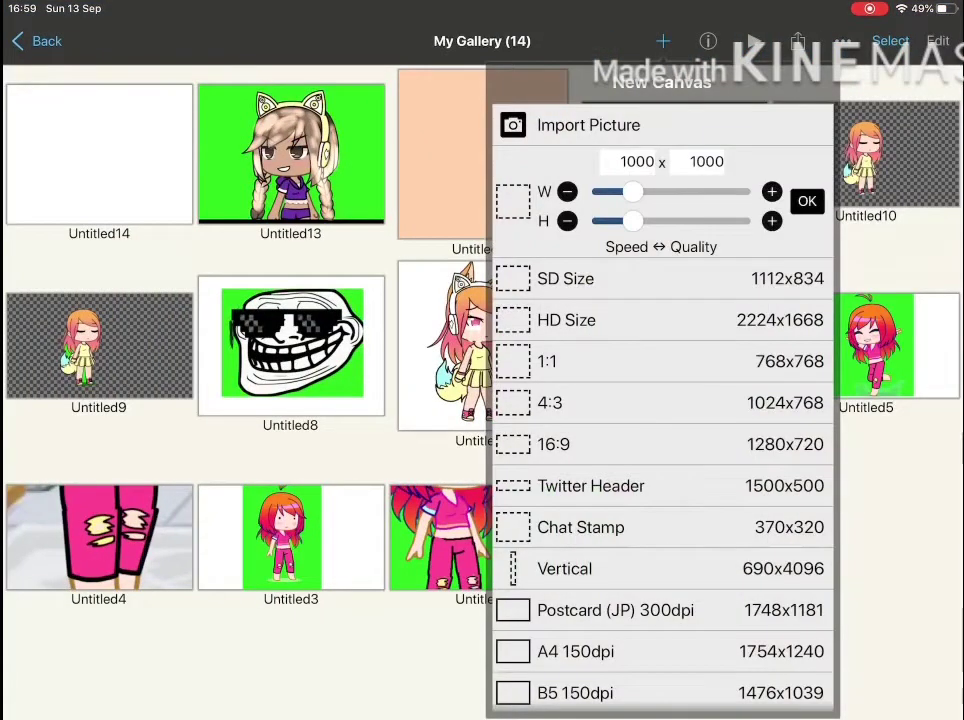
click(550, 402)
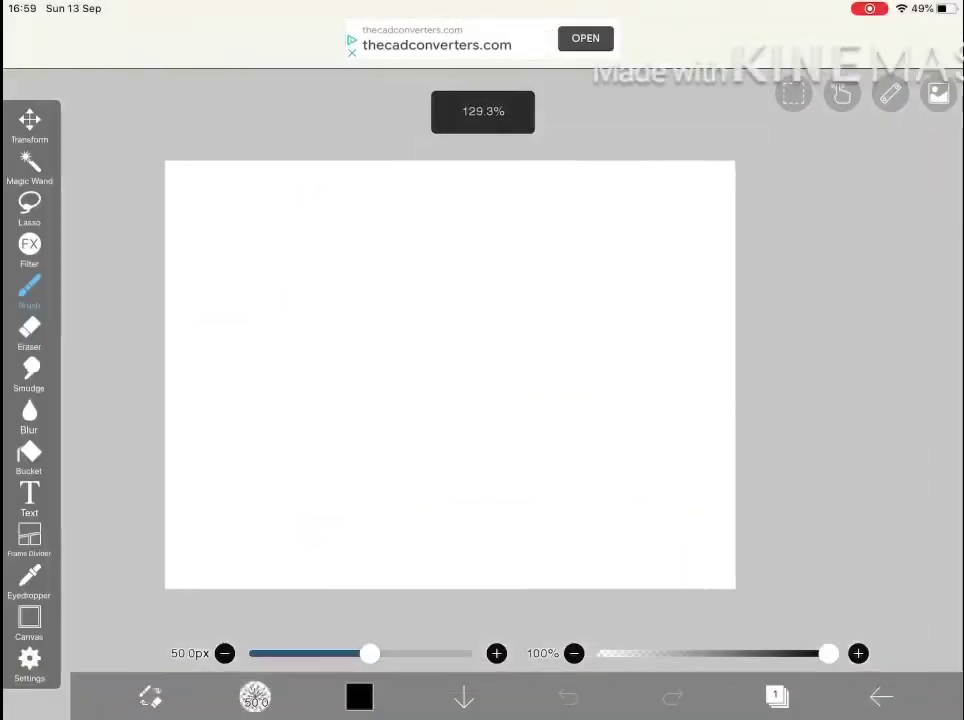
Import the cropped character screenshot as a layer, scale it to fill the canvas, skip line-art extraction
click(777, 697)
click(552, 590)
click(527, 221)
click(478, 512)
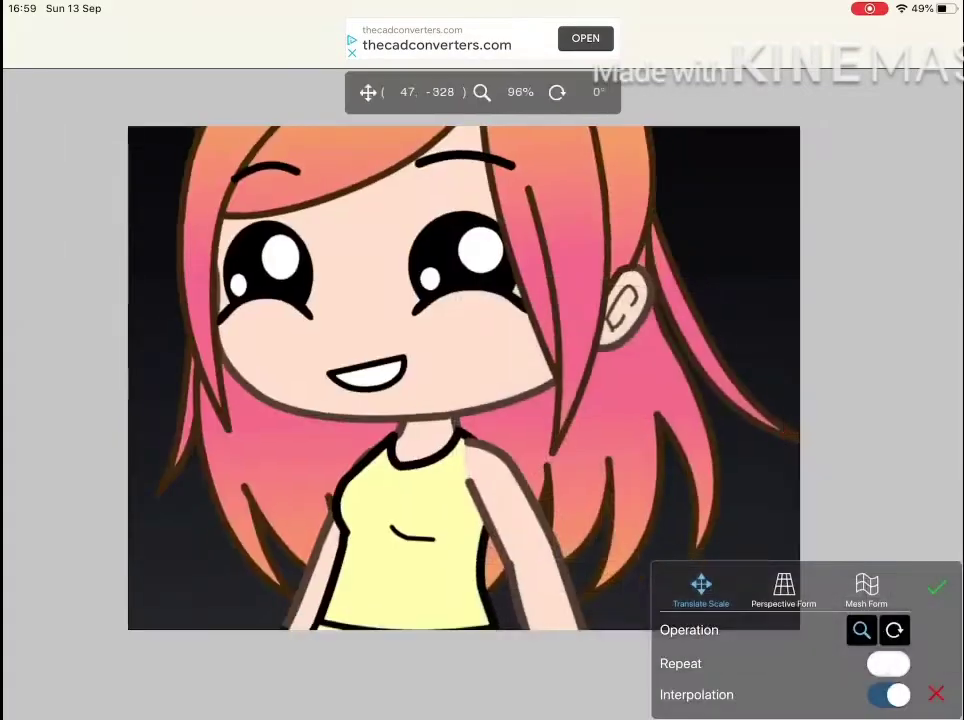
mouse_move(480, 380)
mouse_down()
mouse_move(400, 354)
mouse_move(450, 379)
mouse_move(498, 381)
mouse_move(430, 360)
mouse_up()
click(936, 587)
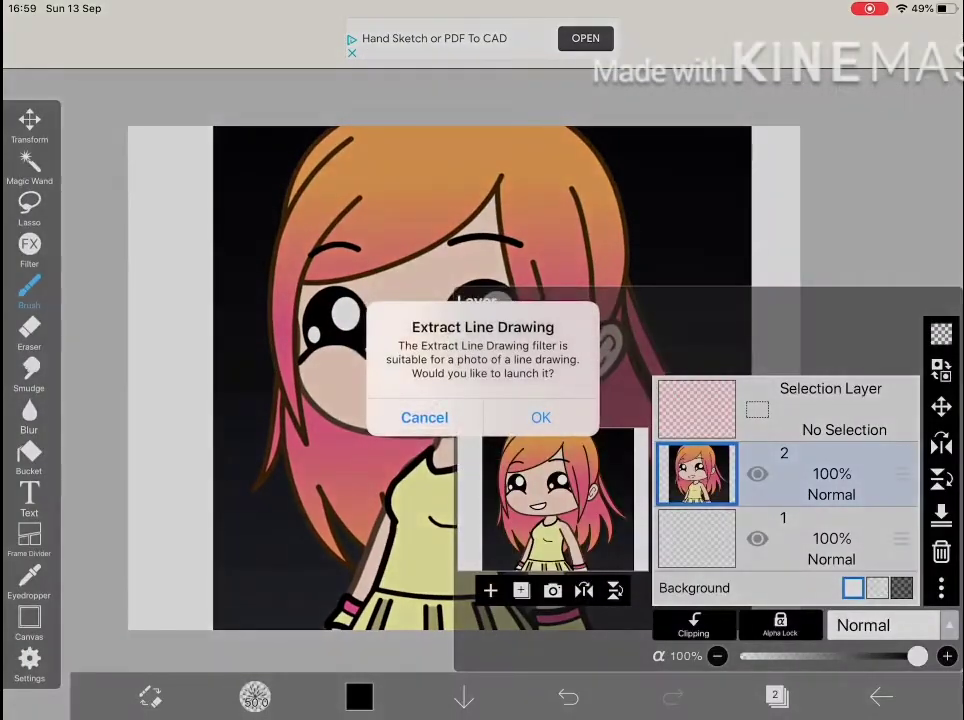
click(424, 417)
Add an empty layer 3 above the character image with Lighten blending
click(775, 695)
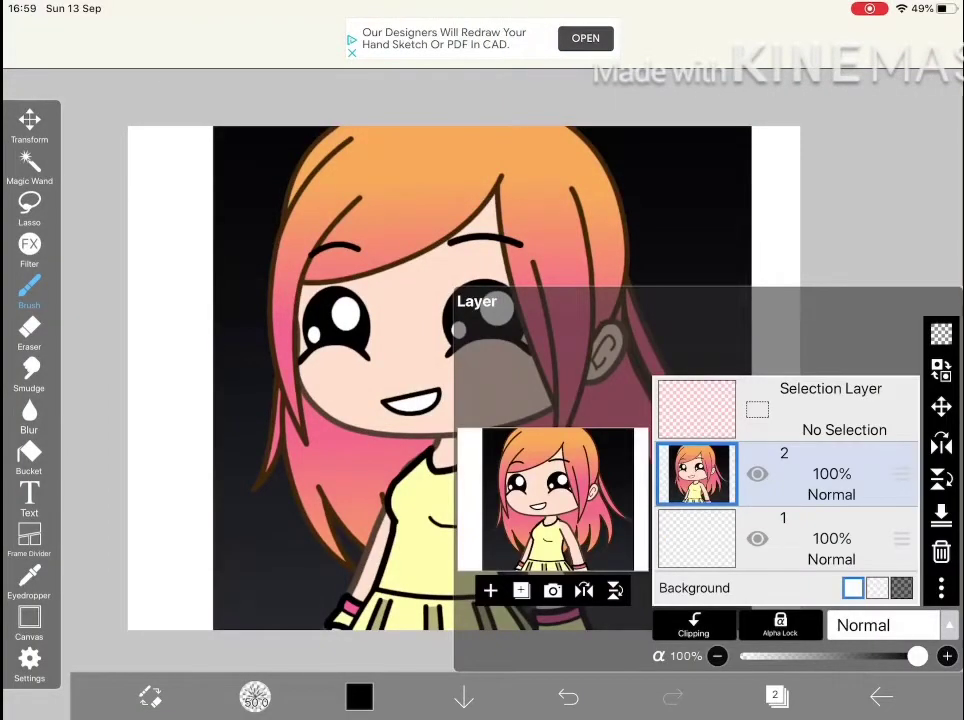
click(490, 590)
click(885, 625)
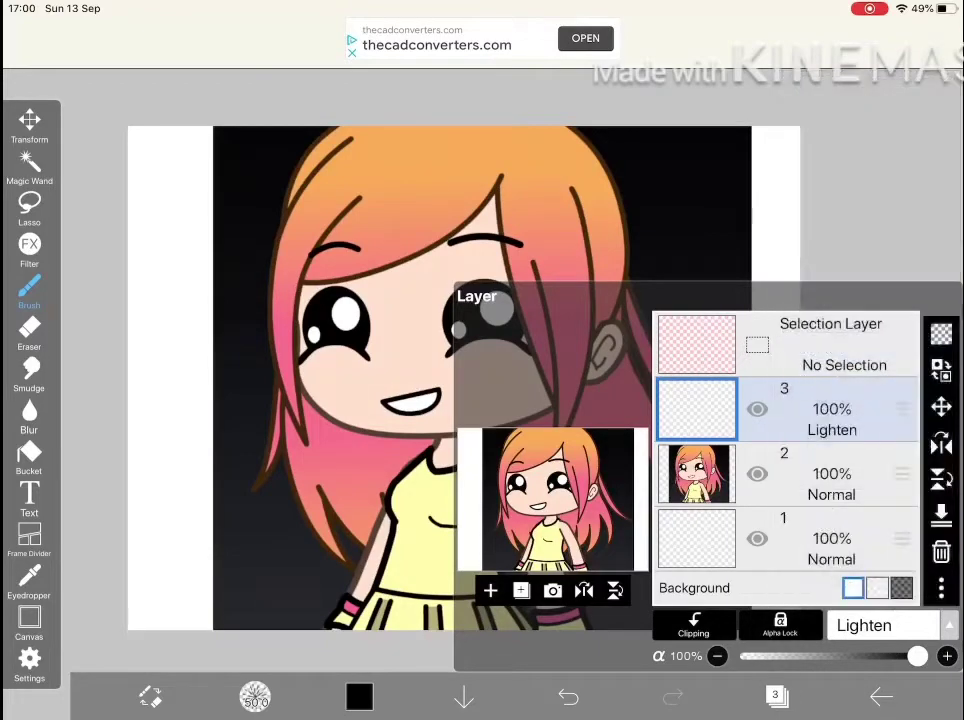
click(775, 695)
Browse the brush list in the Brush panel, then close it
scroll(480, 400, up, 5)
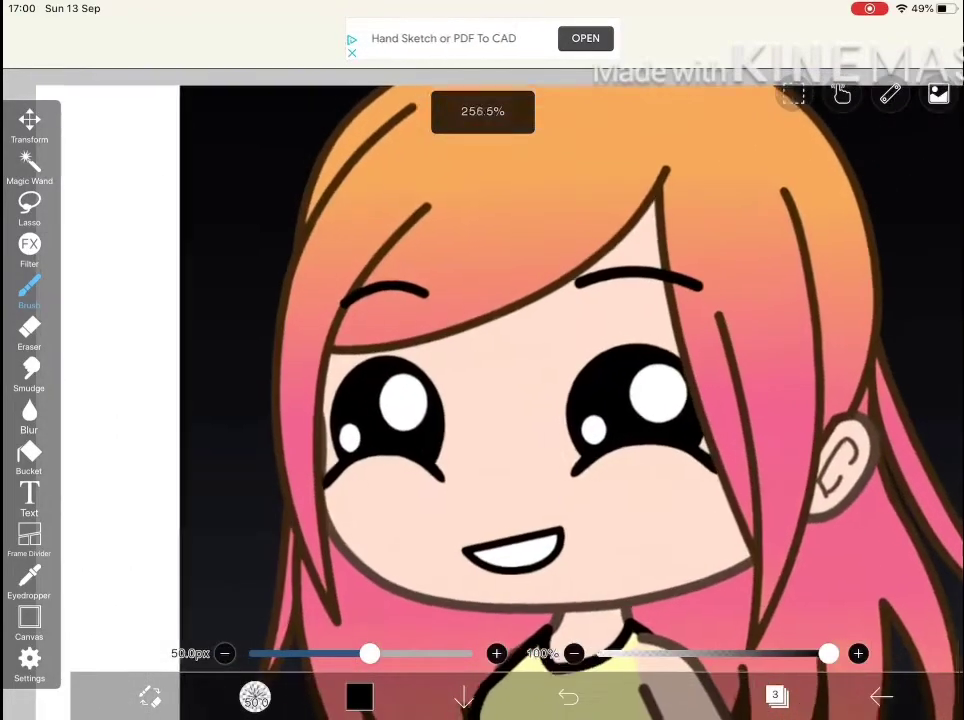
click(255, 697)
scroll(207, 400, down, 5)
scroll(207, 400, down, 10)
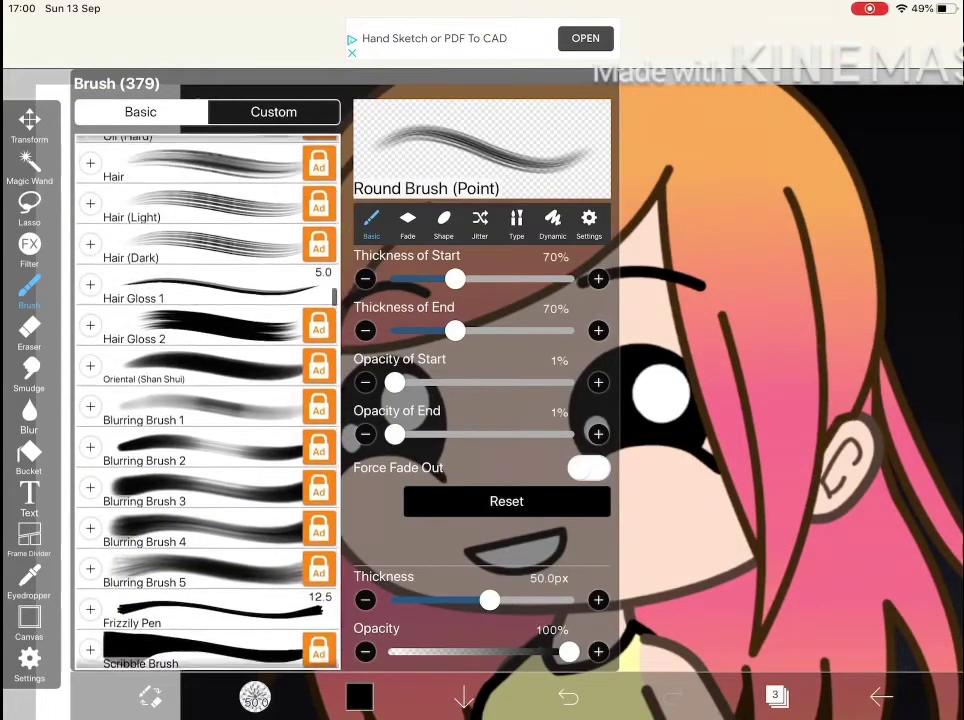
scroll(207, 400, up, 5)
scroll(207, 400, up, 15)
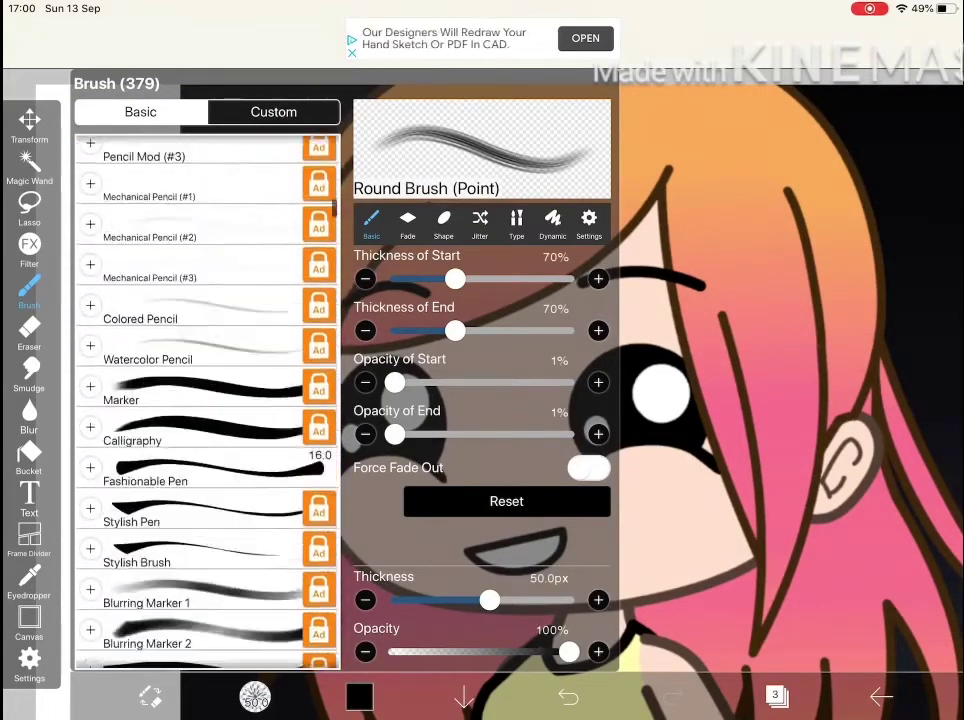
scroll(207, 400, down, 15)
scroll(207, 400, up, 5)
click(790, 300)
Pick the bright orange swatch as the painting colour
scroll(400, 300, up, 5)
scroll(480, 380, down, 3)
click(359, 697)
click(228, 234)
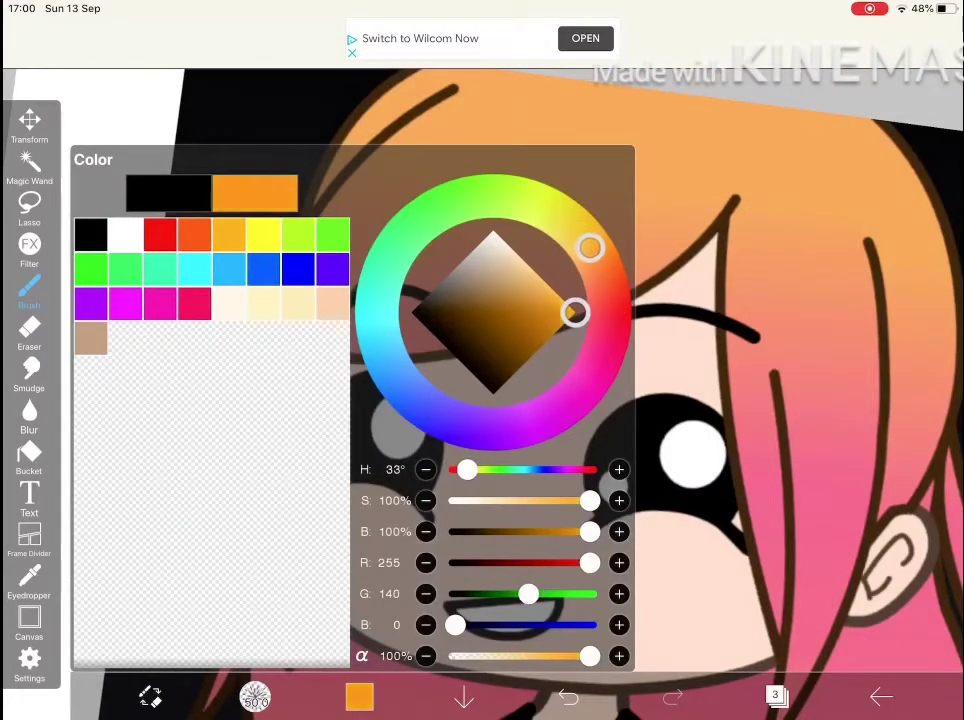
Shift the colour to yellow and paint highlight strokes along the top of the hair
drag(590, 248, 567, 222)
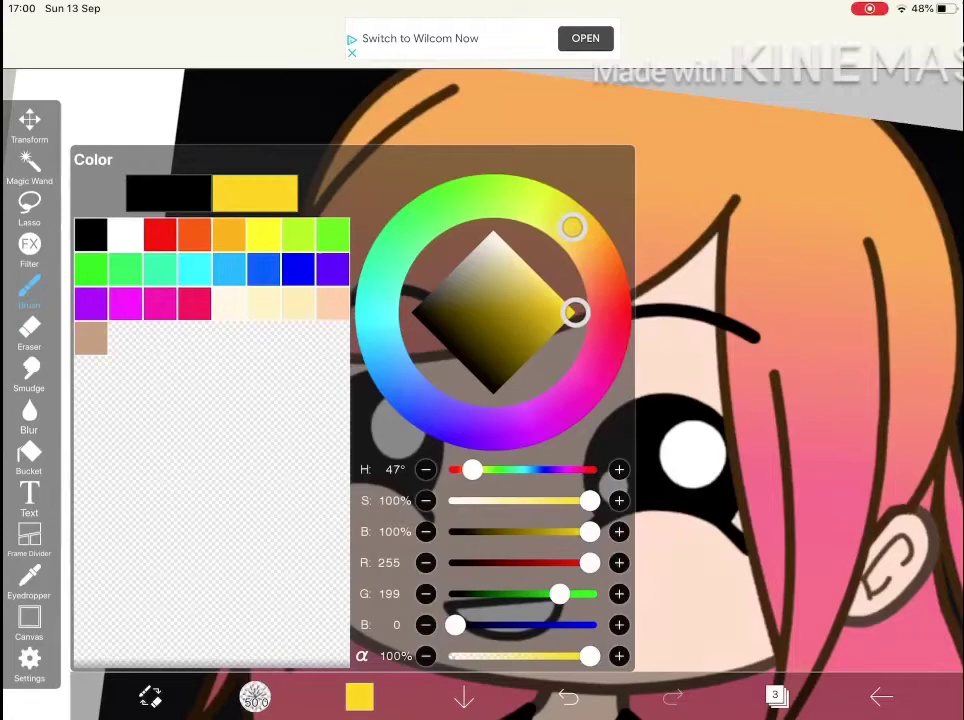
click(359, 697)
scroll(480, 360, up, 3)
click(547, 235)
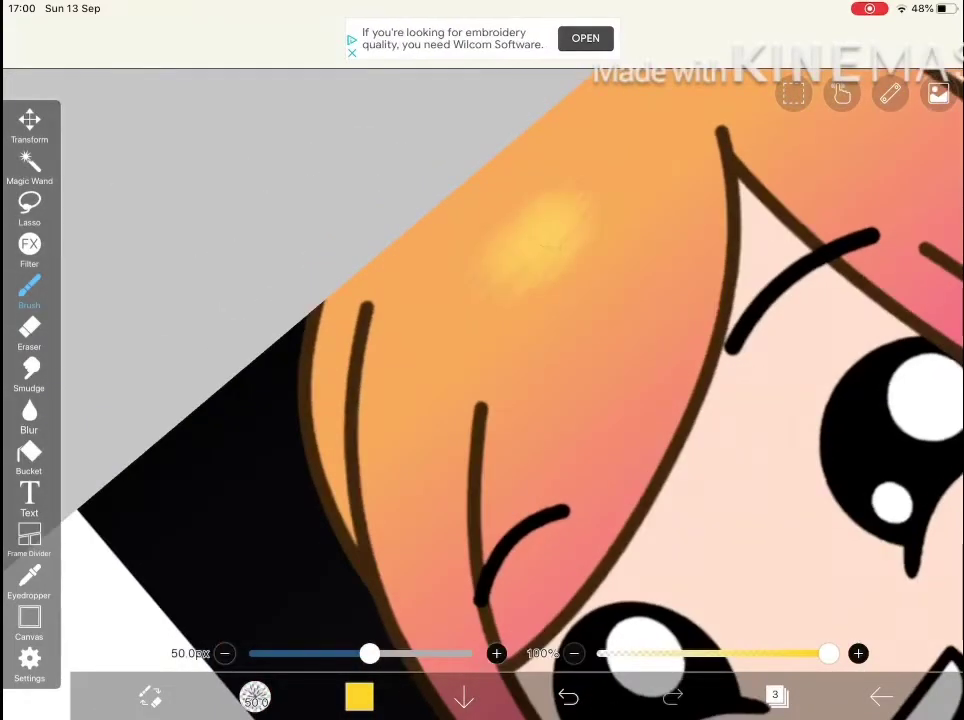
mouse_move(590, 185)
mouse_down()
mouse_move(430, 250)
mouse_move(470, 220)
mouse_up()
drag(620, 150, 420, 230)
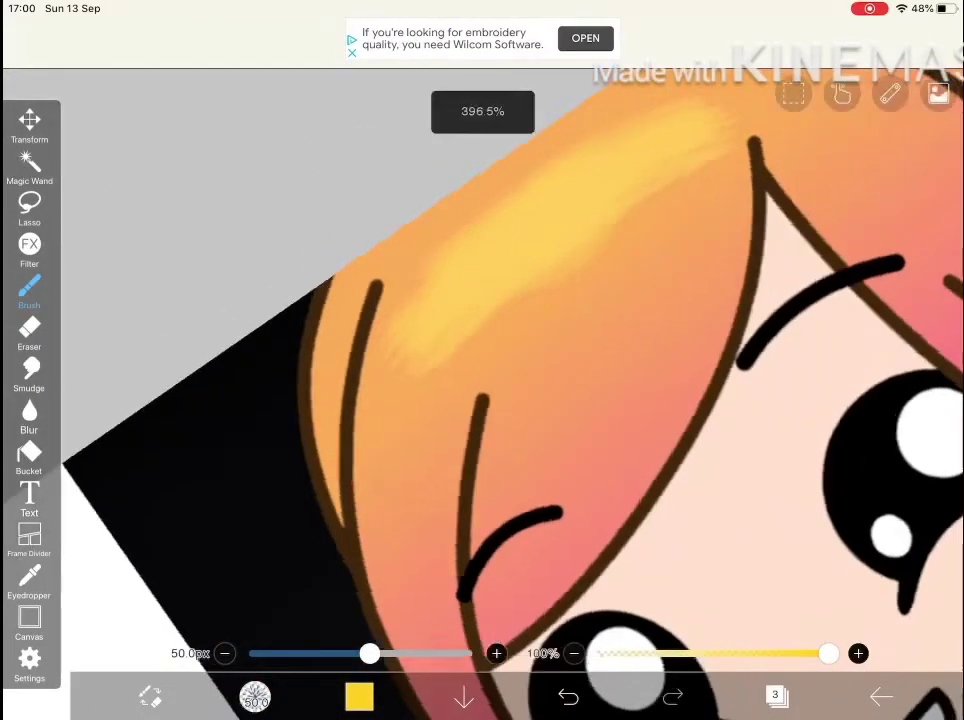
scroll(480, 360, up, 1)
drag(503, 158, 445, 200)
Rotate the canvas and paint yellow highlights along the side, lower edge and eye-side hair
drag(480, 400, 380, 300)
drag(640, 370, 470, 520)
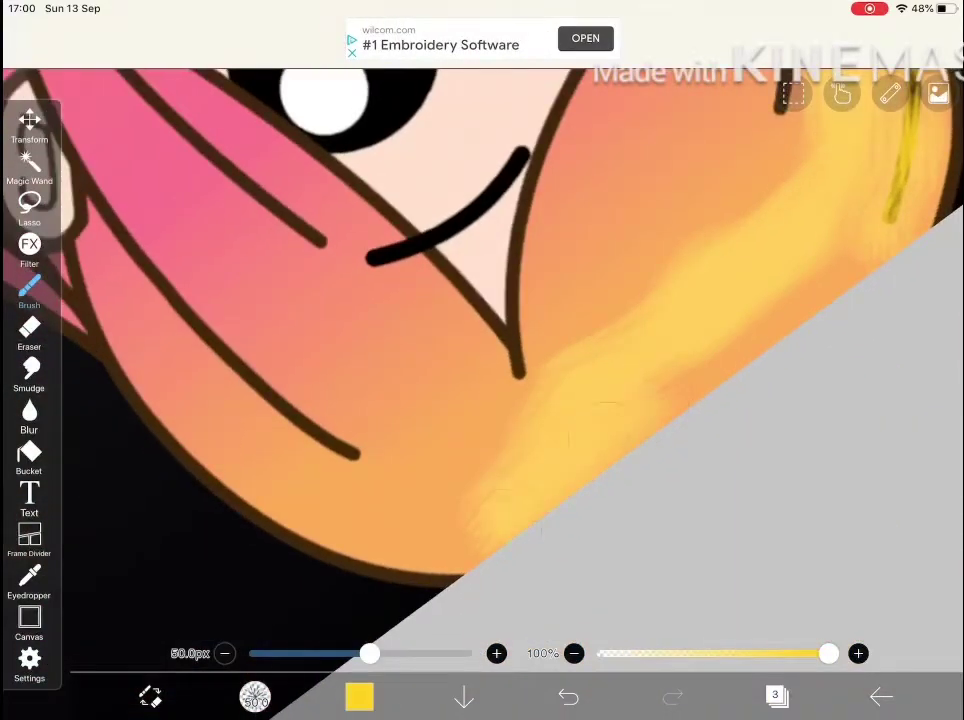
drag(480, 400, 380, 300)
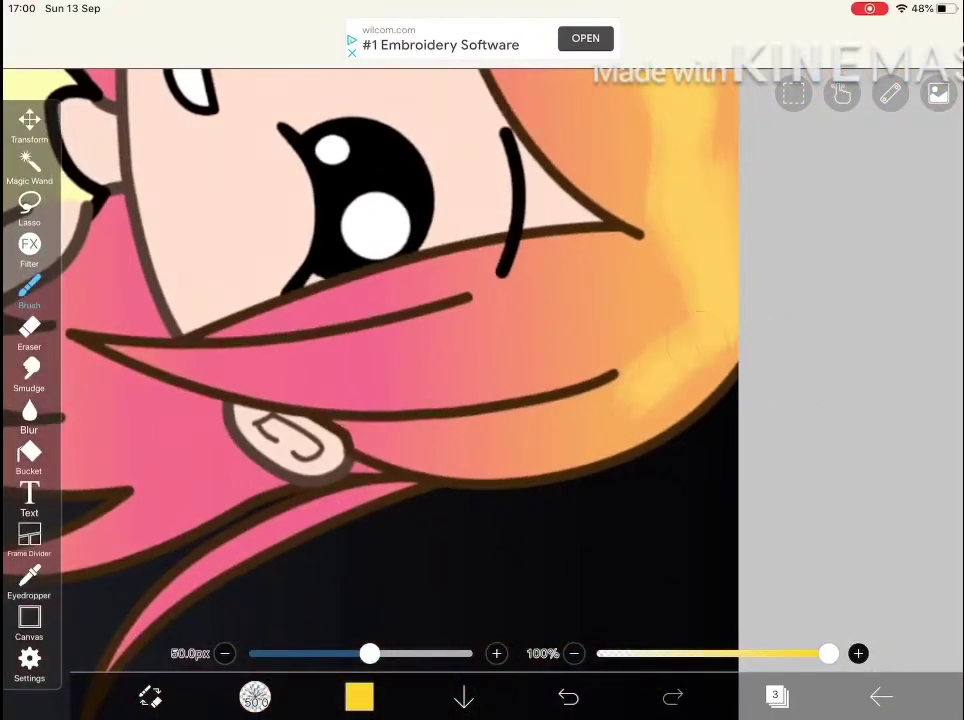
drag(690, 380, 430, 445)
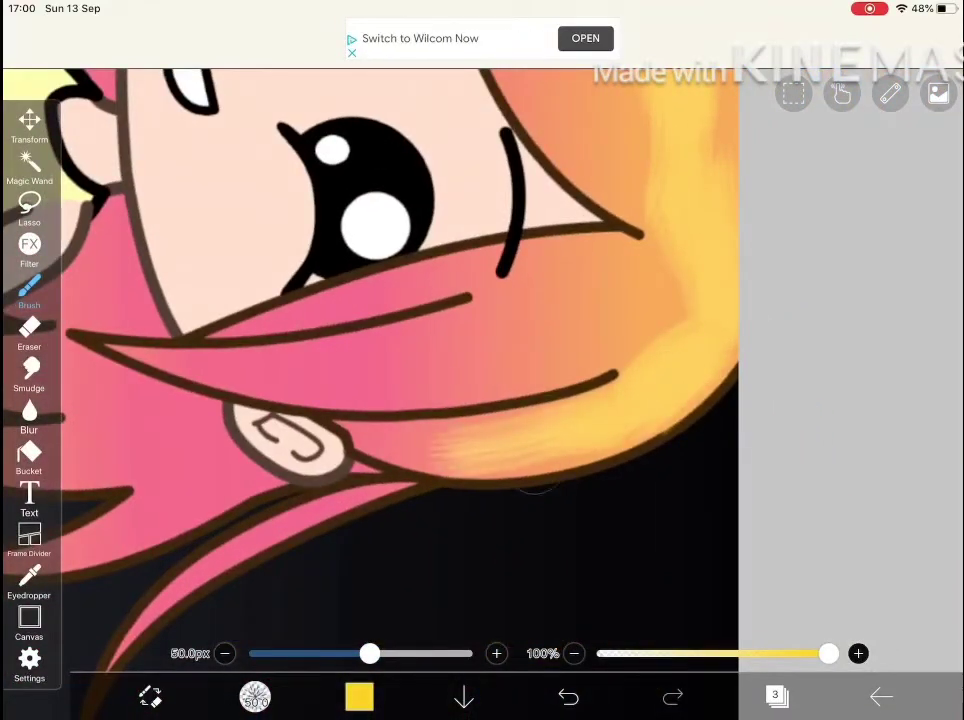
drag(480, 360, 420, 300)
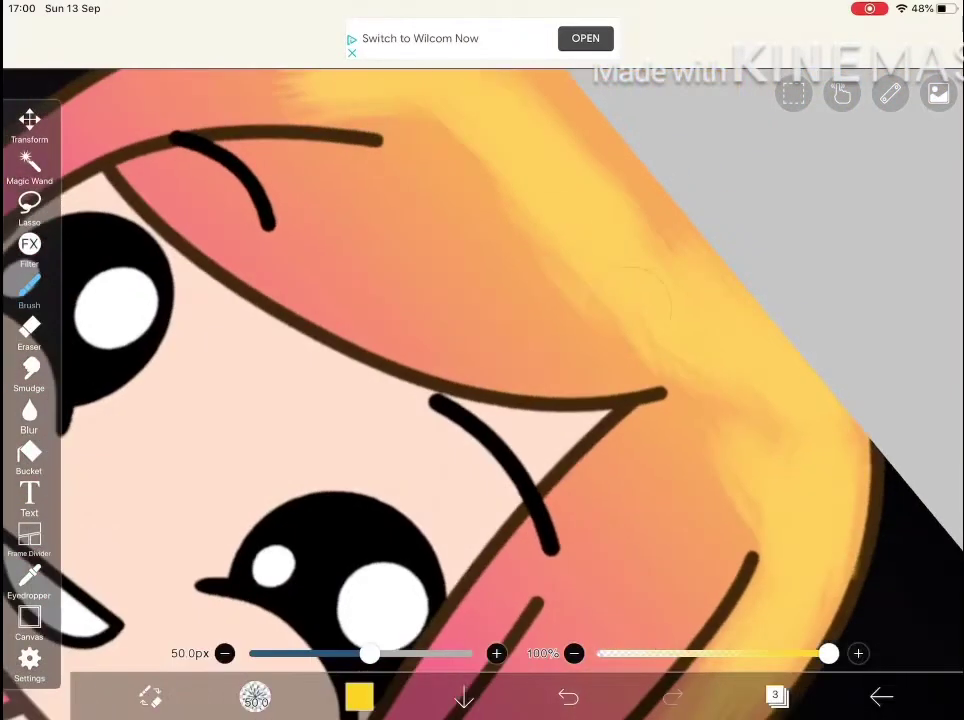
drag(410, 90, 300, 215)
drag(410, 150, 220, 190)
drag(445, 165, 280, 245)
mouse_move(480, 360)
mouse_down()
mouse_move(420, 300)
mouse_move(480, 330)
mouse_move(520, 280)
mouse_move(440, 380)
mouse_move(560, 300)
mouse_up()
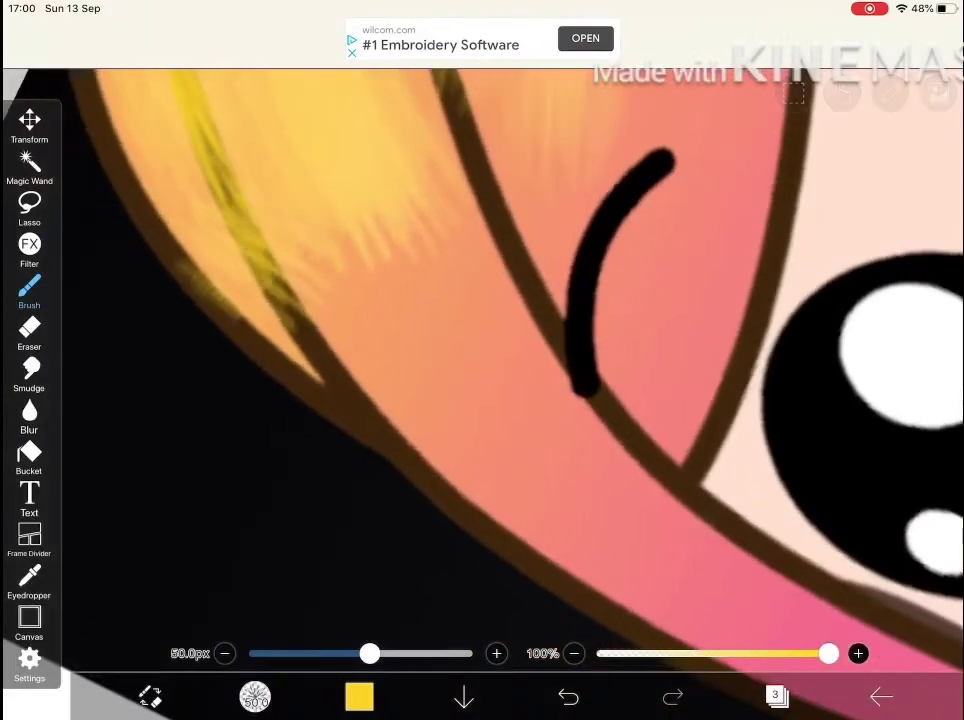
Add light yellow streaks across the hair and around the orange strand, zooming in close
drag(250, 230, 450, 330)
drag(270, 170, 390, 360)
drag(320, 140, 450, 295)
mouse_move(480, 360)
mouse_down()
mouse_move(420, 300)
mouse_move(520, 420)
mouse_move(520, 300)
mouse_up()
mouse_move(535, 435)
mouse_down()
mouse_move(645, 280)
mouse_move(527, 226)
mouse_move(462, 107)
mouse_move(485, 165)
mouse_up()
scroll(480, 300, up, 5)
scroll(480, 300, up, 5)
mouse_move(300, 350)
mouse_down()
mouse_move(450, 350)
mouse_move(470, 400)
mouse_up()
scroll(480, 360, up, 5)
drag(470, 350, 480, 400)
drag(450, 470, 440, 540)
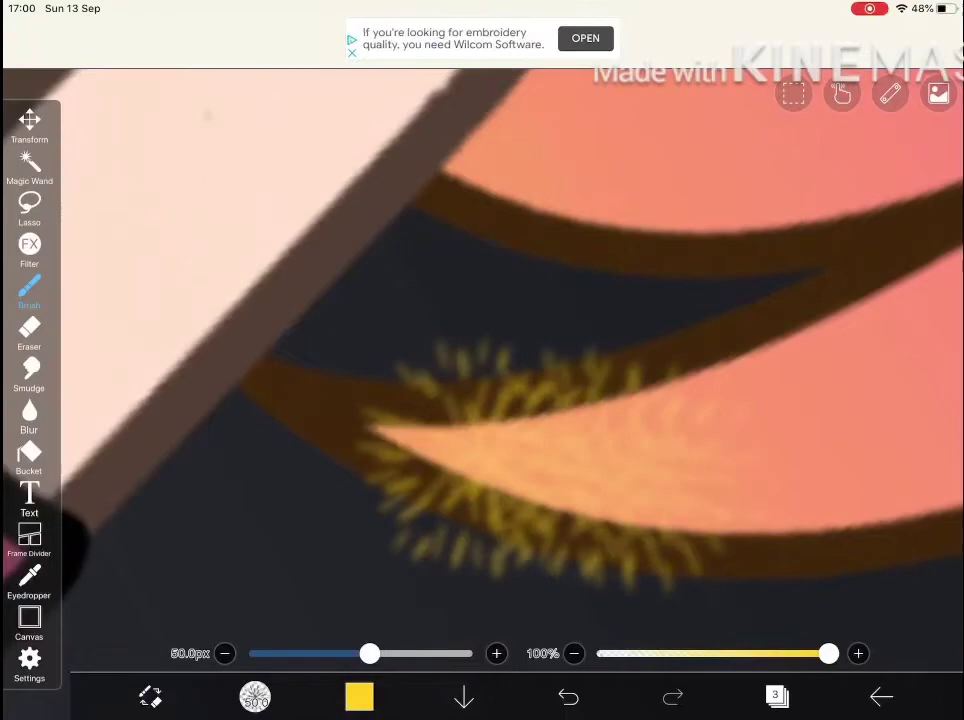
Cover the tip of a dark hair line with yellow
scroll(480, 360, down, 5)
scroll(480, 360, down, 5)
scroll(480, 360, up, 5)
scroll(480, 360, up, 5)
drag(570, 205, 620, 238)
scroll(480, 360, down, 3)
scroll(480, 360, down, 2)
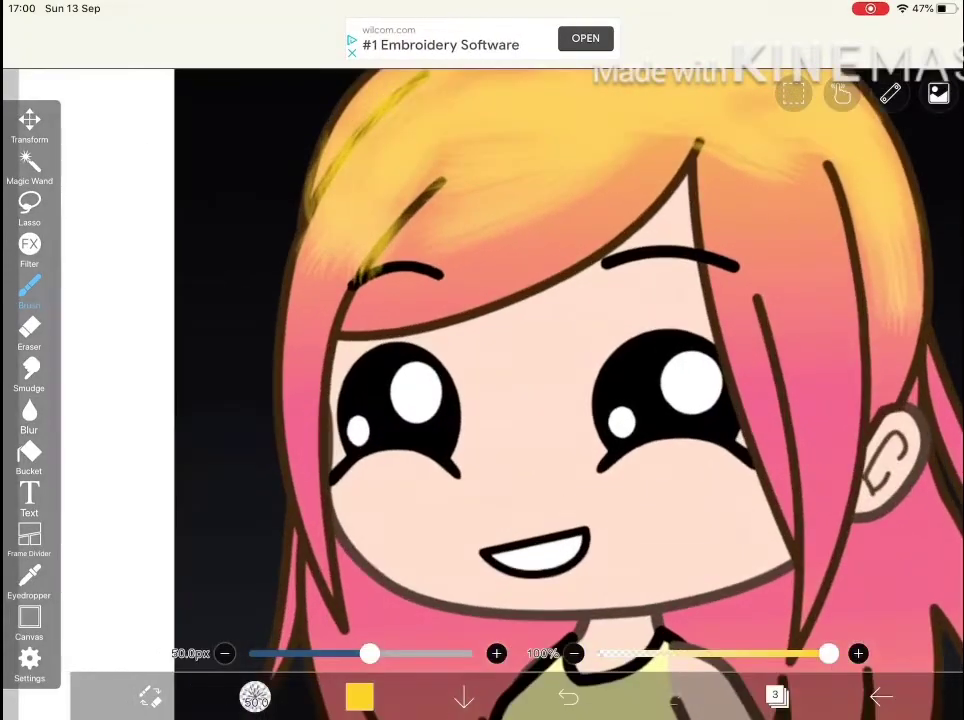
click(359, 696)
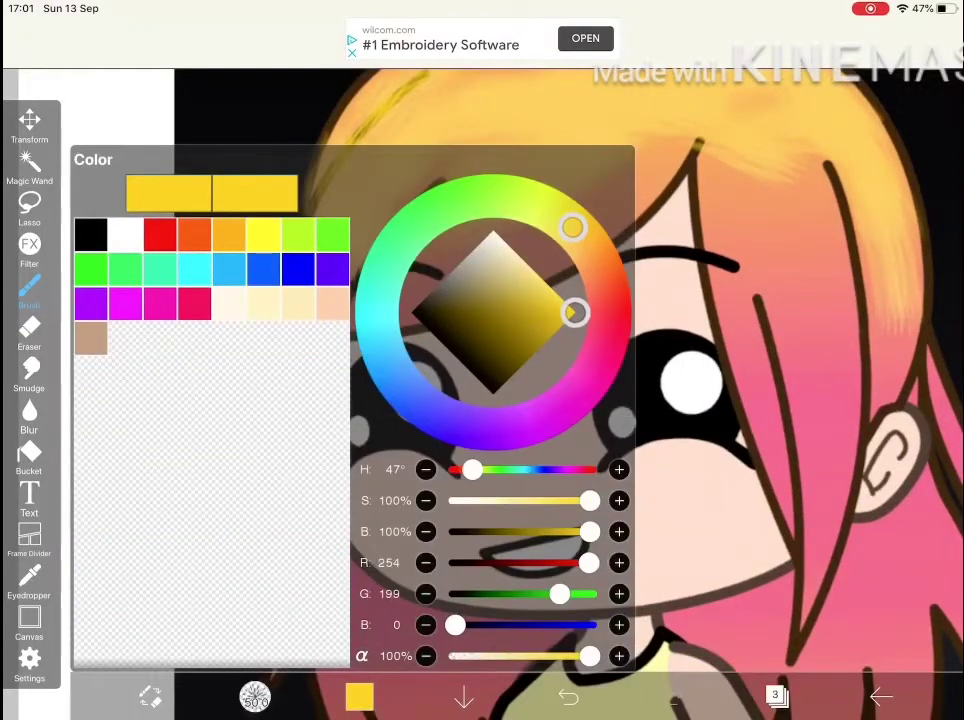
Set the colour to a pale pastel pink and select the thin 8 px Digital Pen
drag(572, 228, 582, 387)
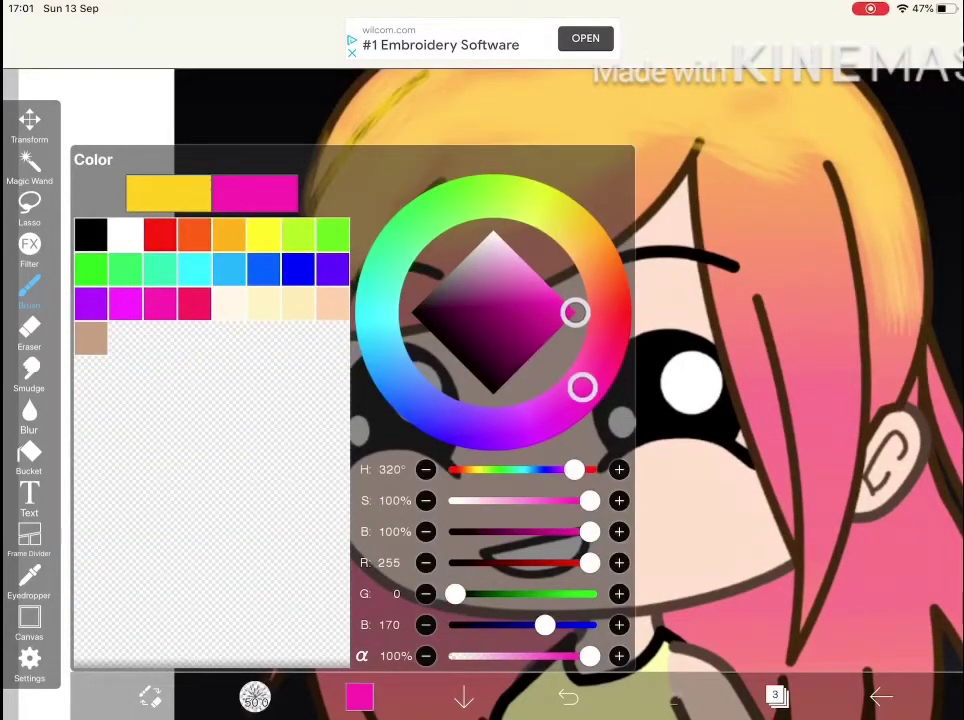
mouse_move(575, 313)
mouse_down()
mouse_move(536, 286)
mouse_move(517, 252)
mouse_up()
click(800, 300)
click(255, 696)
click(424, 411)
scroll(207, 400, up, 15)
scroll(207, 400, up, 2)
scroll(207, 400, up, 10)
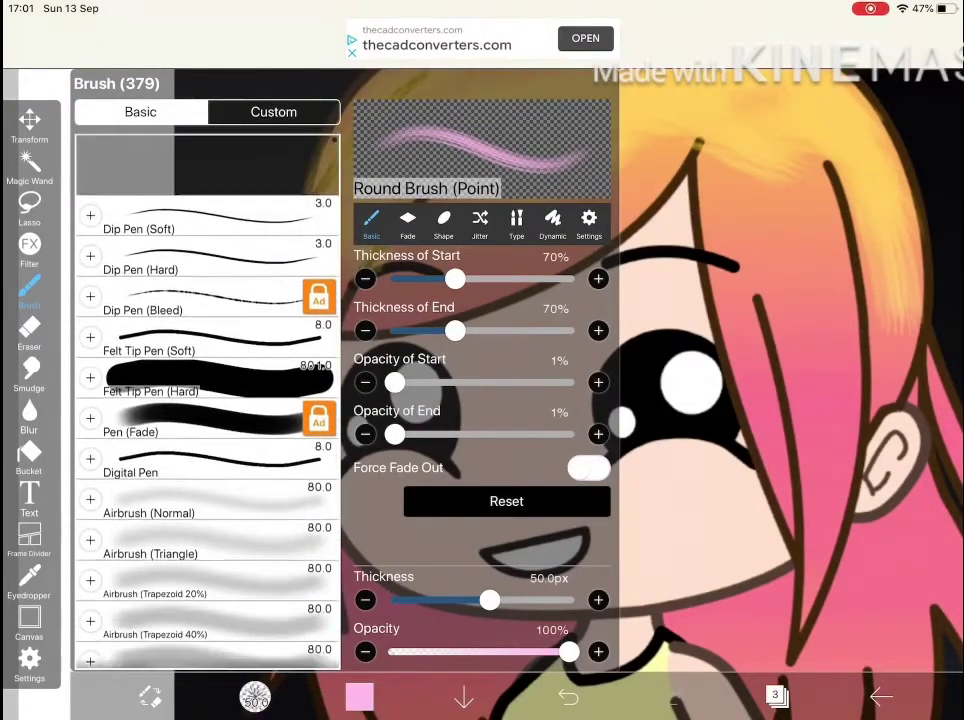
click(210, 318)
scroll(500, 380, up, 5)
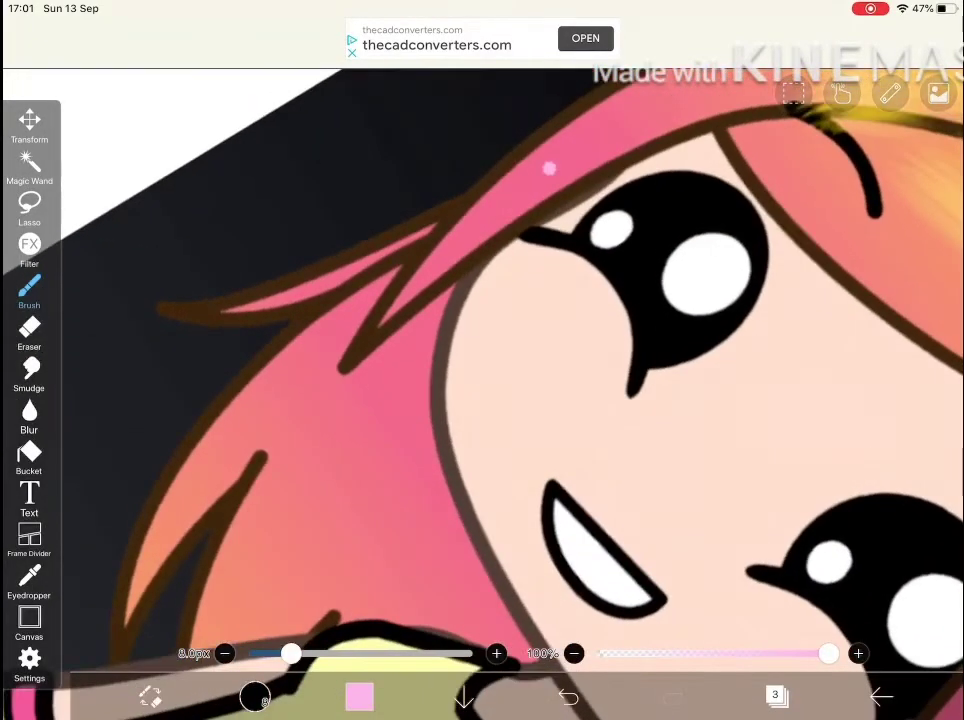
Paint light pink highlights along the hair edge and under the fringe line
drag(549, 168, 466, 225)
scroll(500, 380, up, 3)
scroll(480, 380, left, 5)
drag(533, 240, 478, 340)
drag(600, 235, 520, 290)
Confirm in the layer list that layer 3 still blends in Lighten mode
click(776, 695)
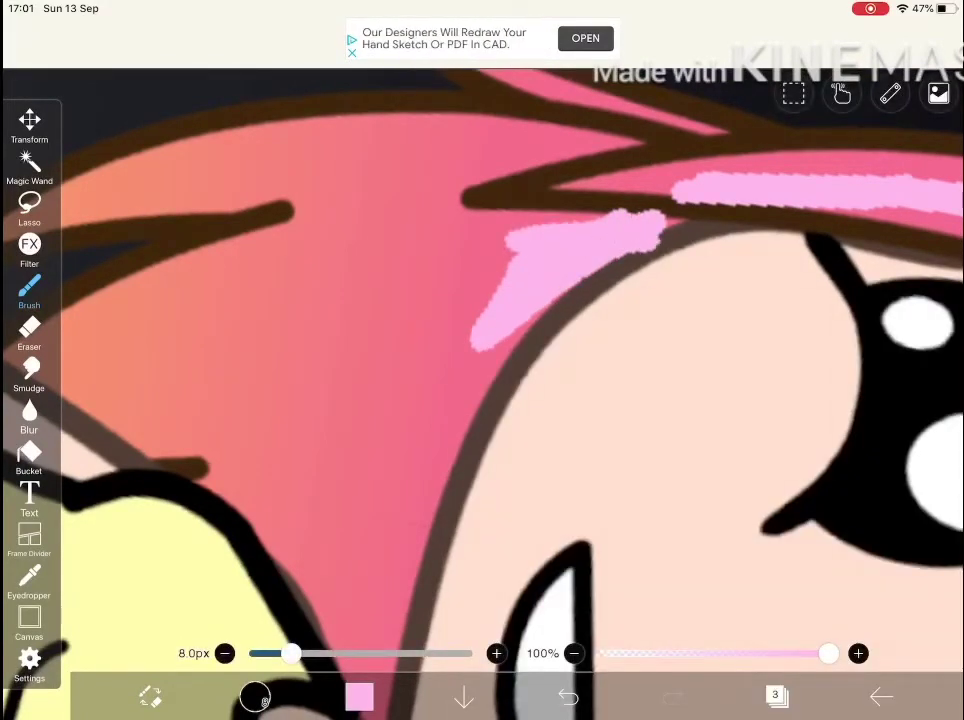
click(776, 695)
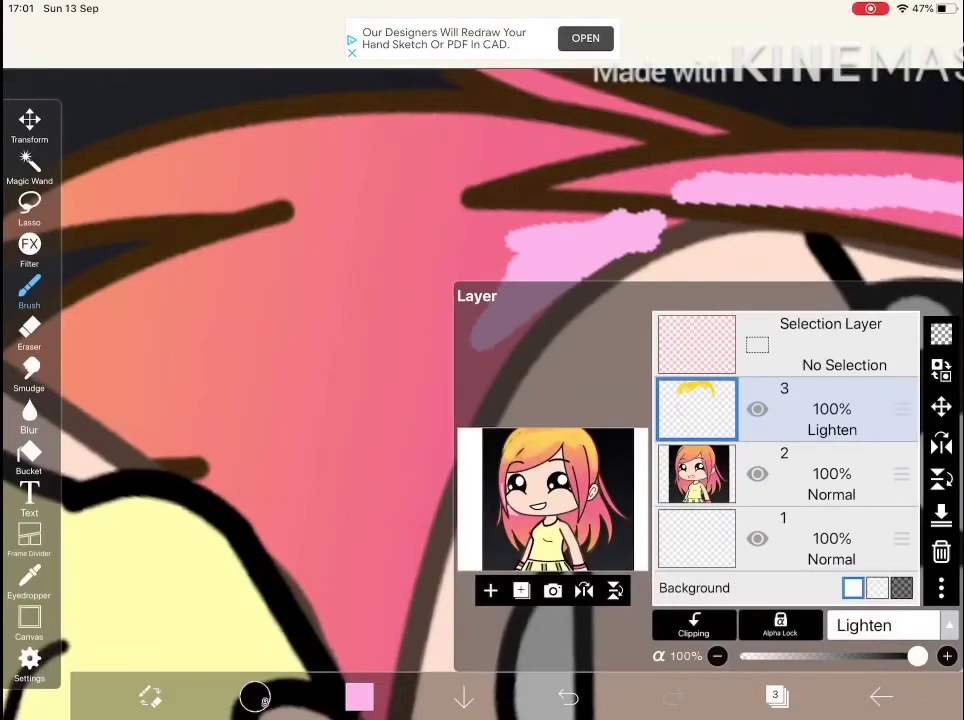
click(776, 695)
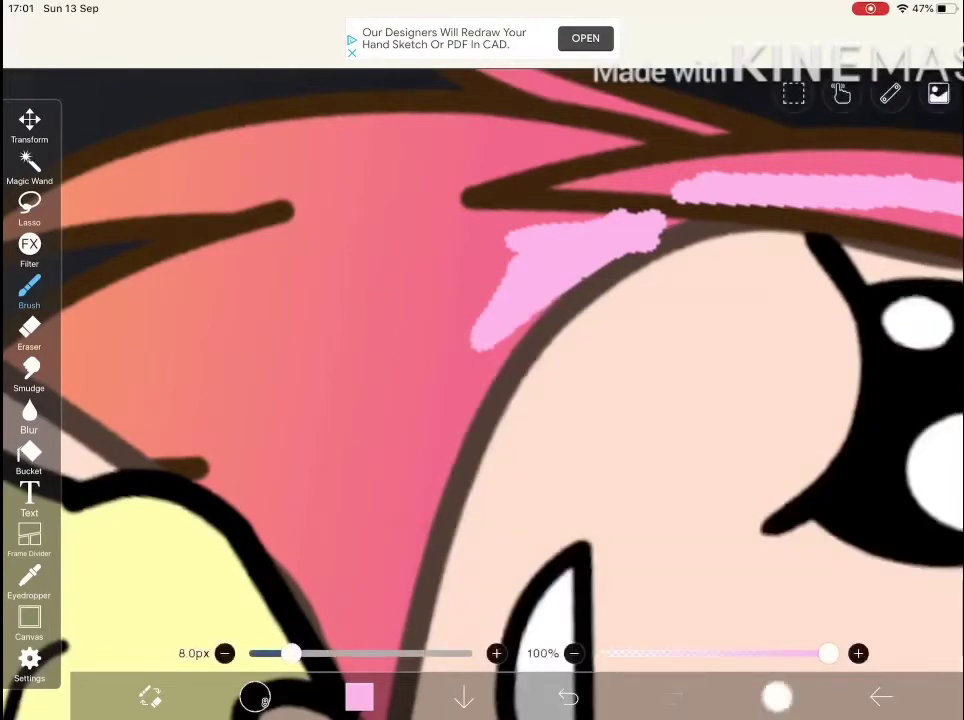
click(776, 695)
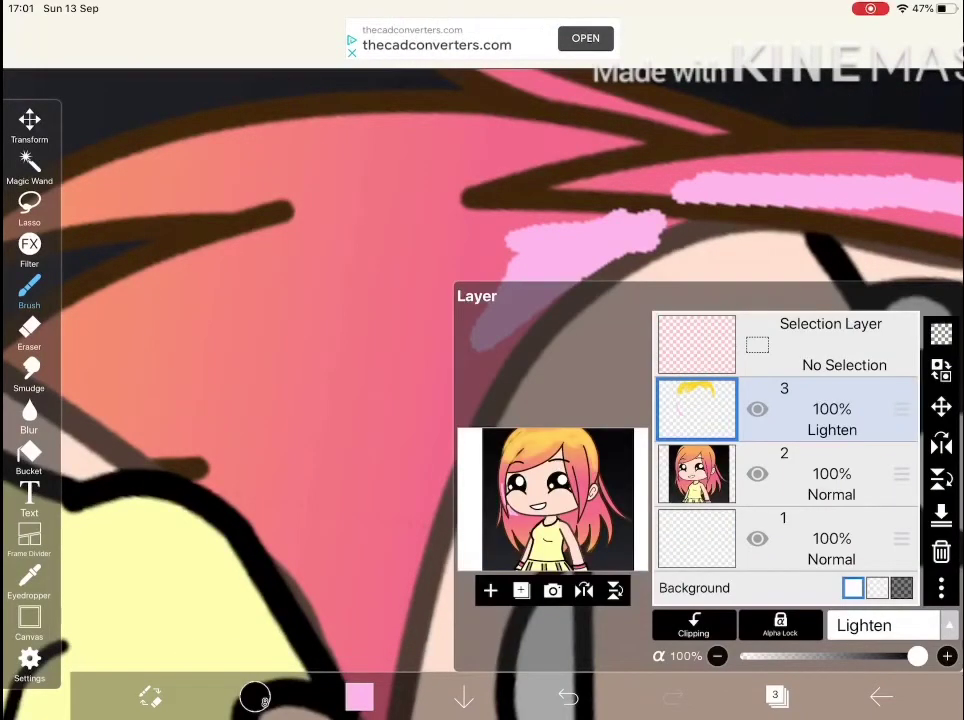
click(864, 625)
click(821, 349)
click(864, 625)
click(776, 695)
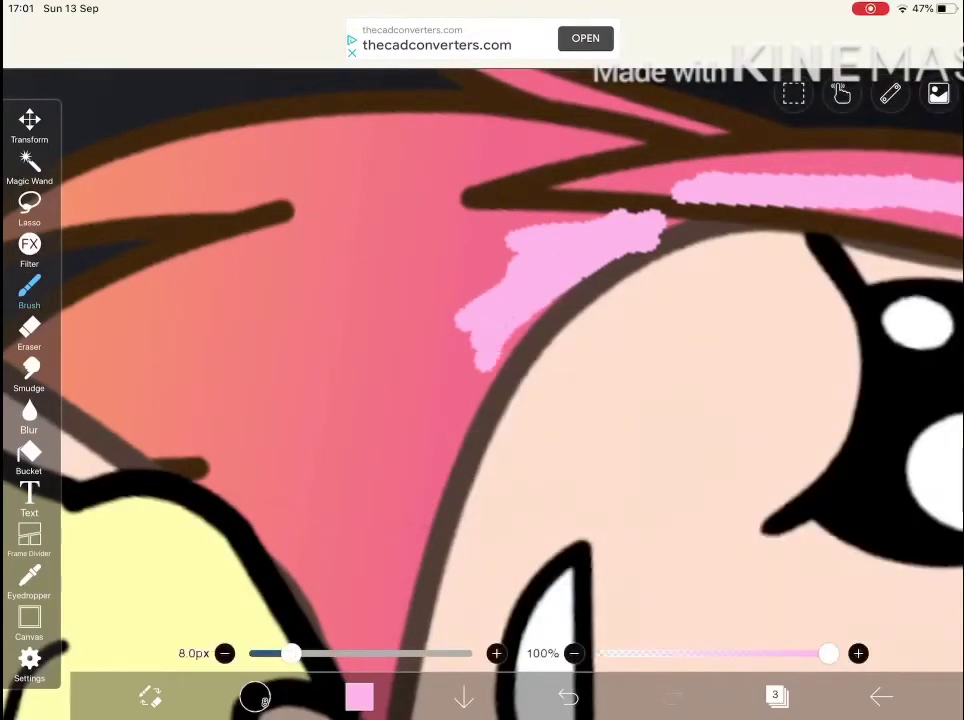
scroll(480, 380, down, 5)
scroll(480, 380, down, 3)
Change the colour to a fully saturated hot pink shifted toward red
click(29, 290)
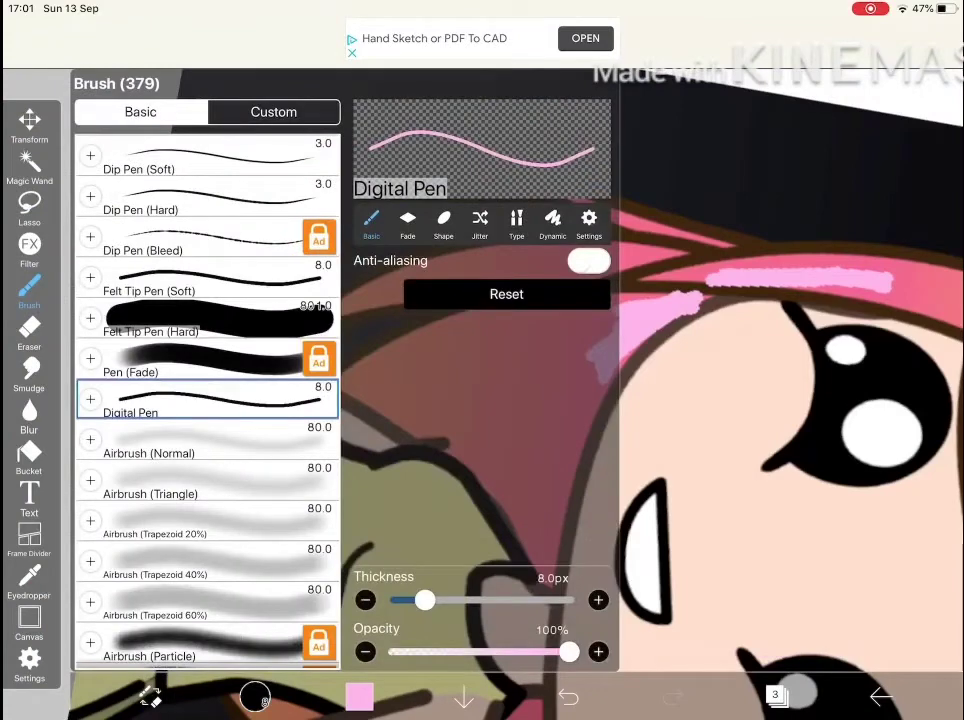
click(359, 697)
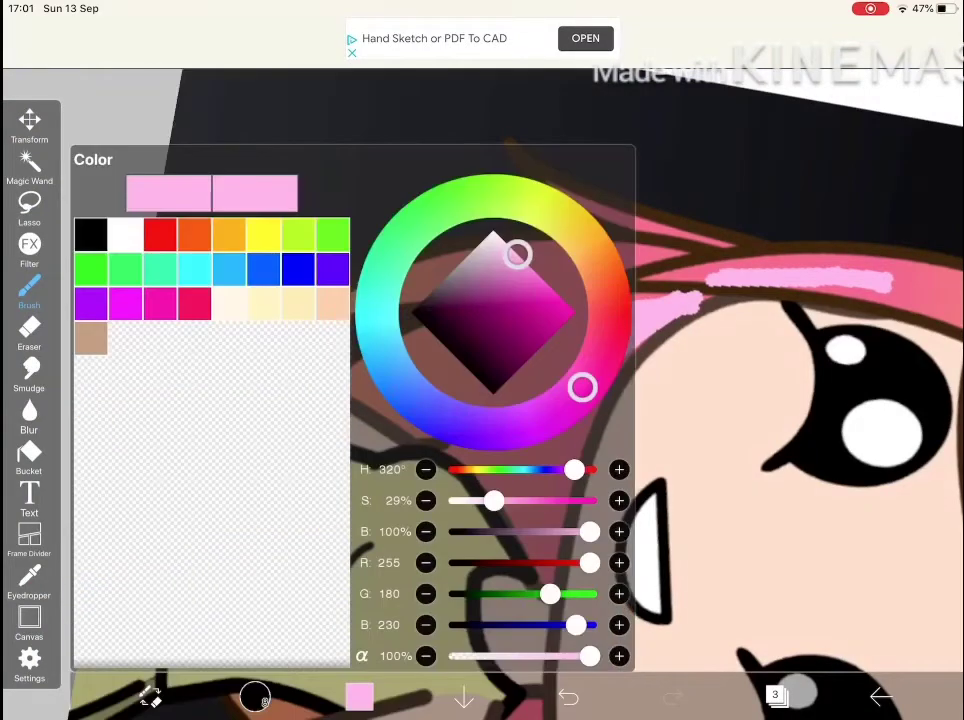
drag(517, 254, 575, 312)
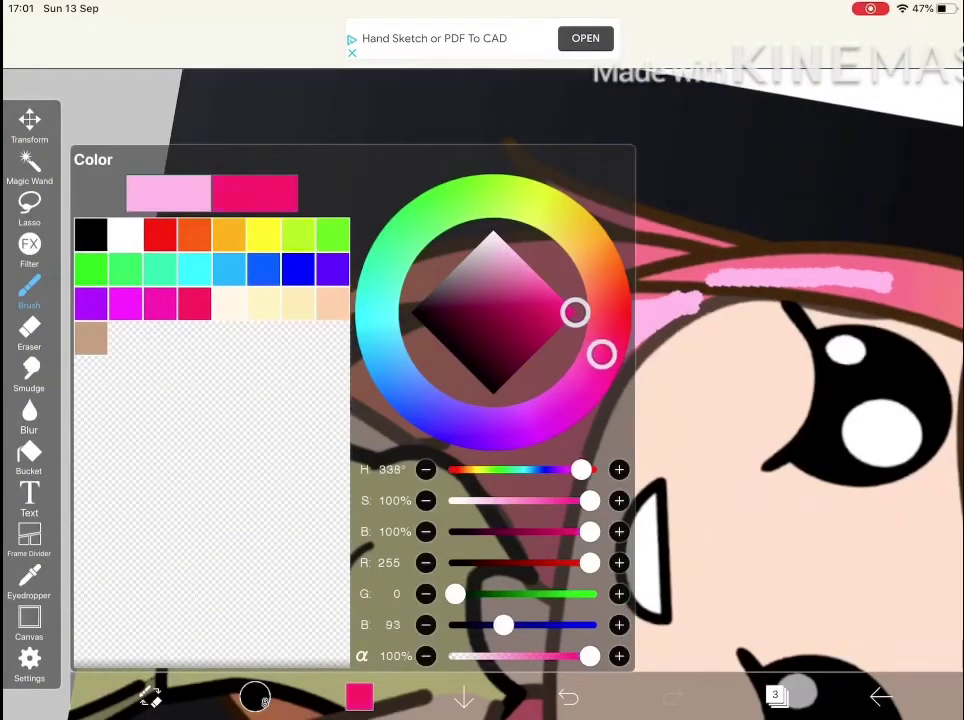
drag(601, 354, 606, 338)
click(359, 697)
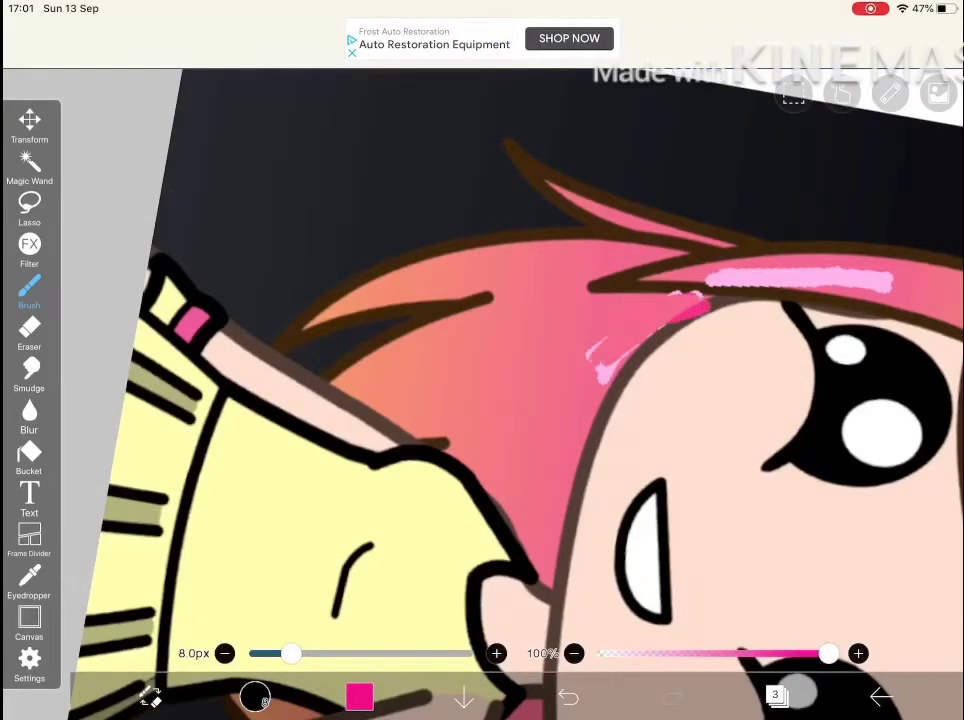
Undo the faint light pink stroke
key(ctrl+z)
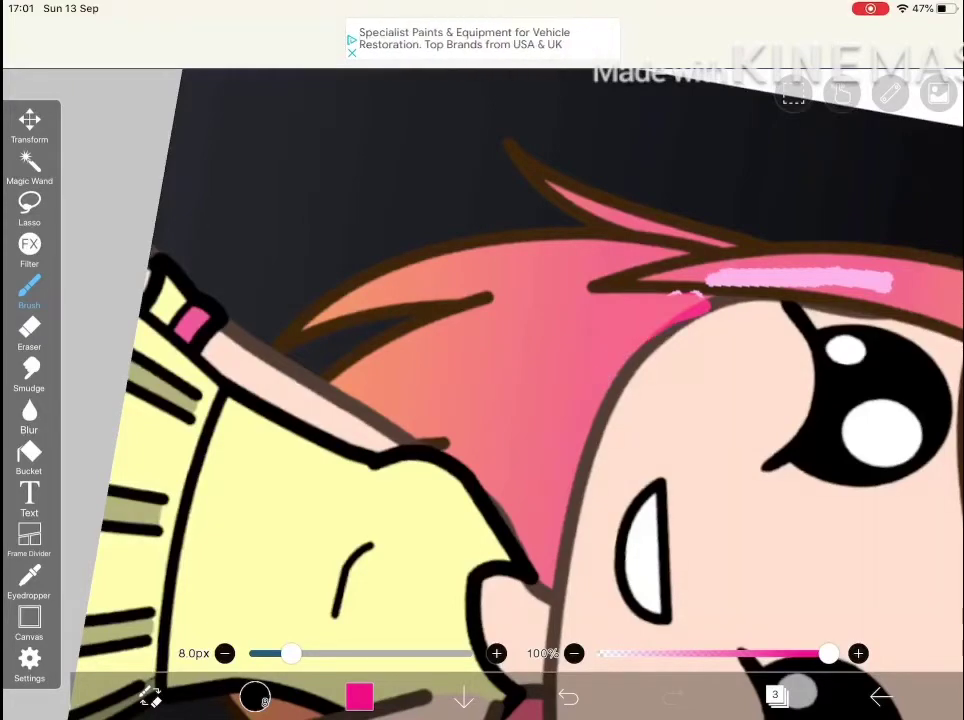
scroll(480, 360, up, 5)
scroll(480, 360, down, 4)
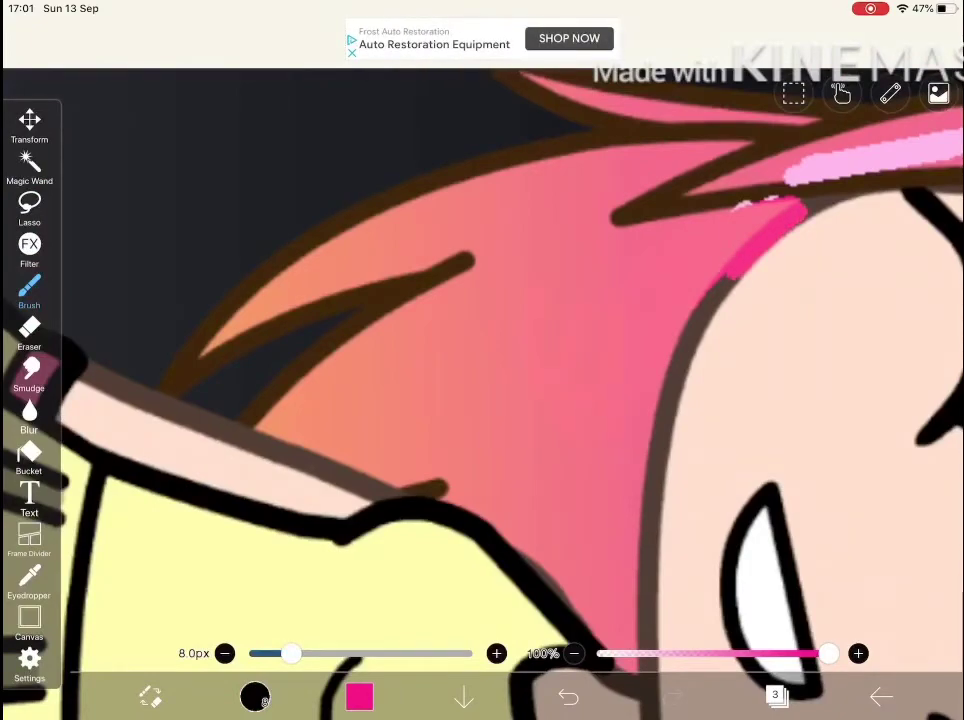
scroll(480, 360, down, 2)
scroll(480, 360, up, 4)
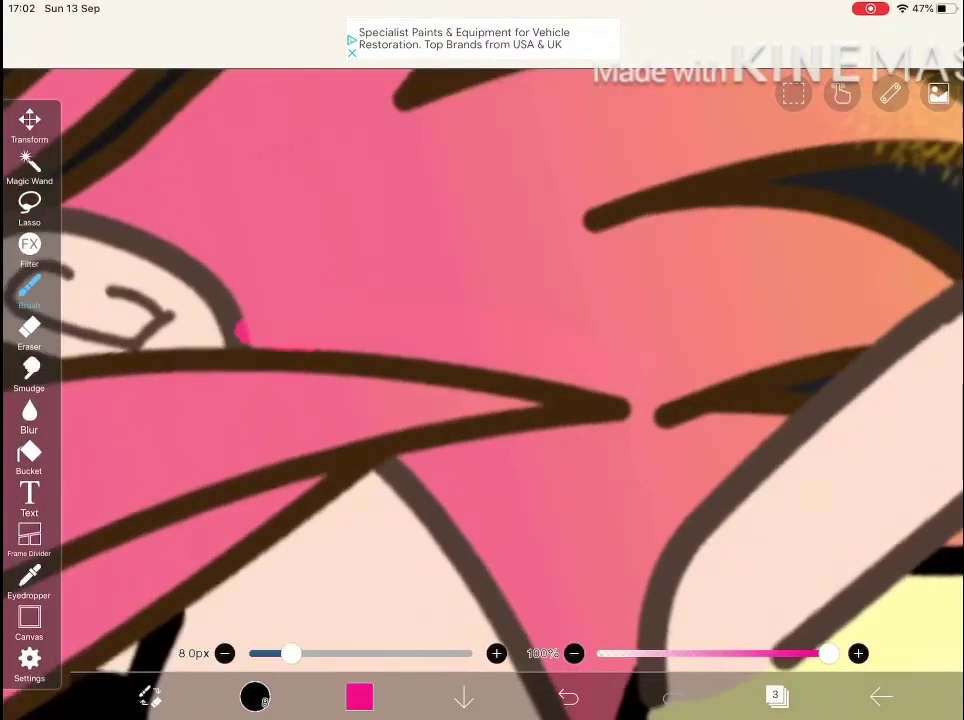
Trace thin hot pink highlights along the hair outlines and a hair tip
drag(300, 352, 335, 356)
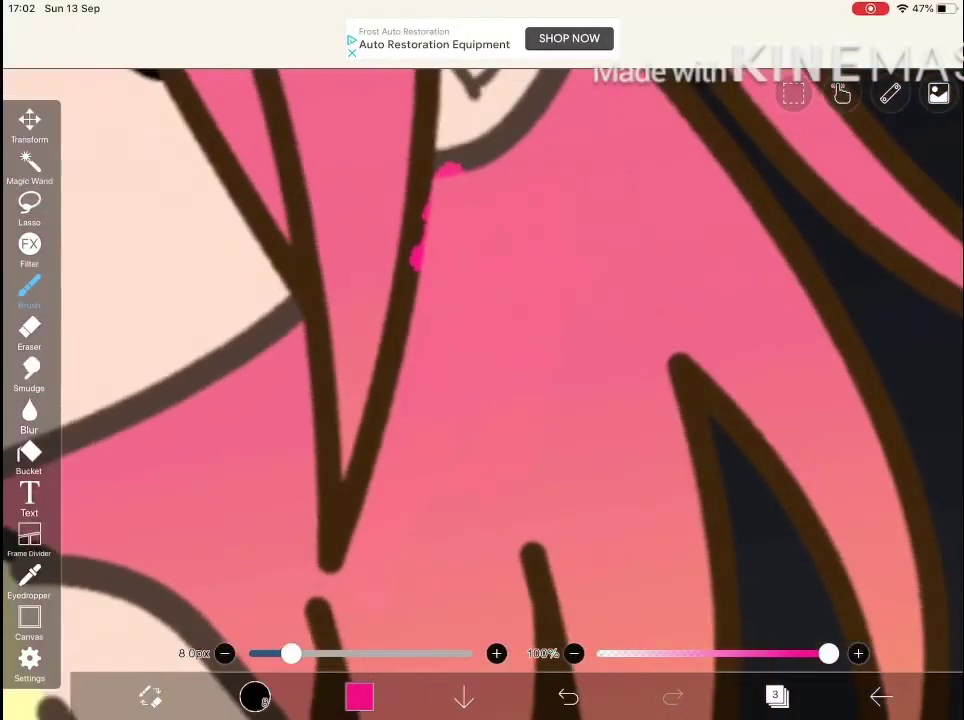
drag(660, 80, 672, 96)
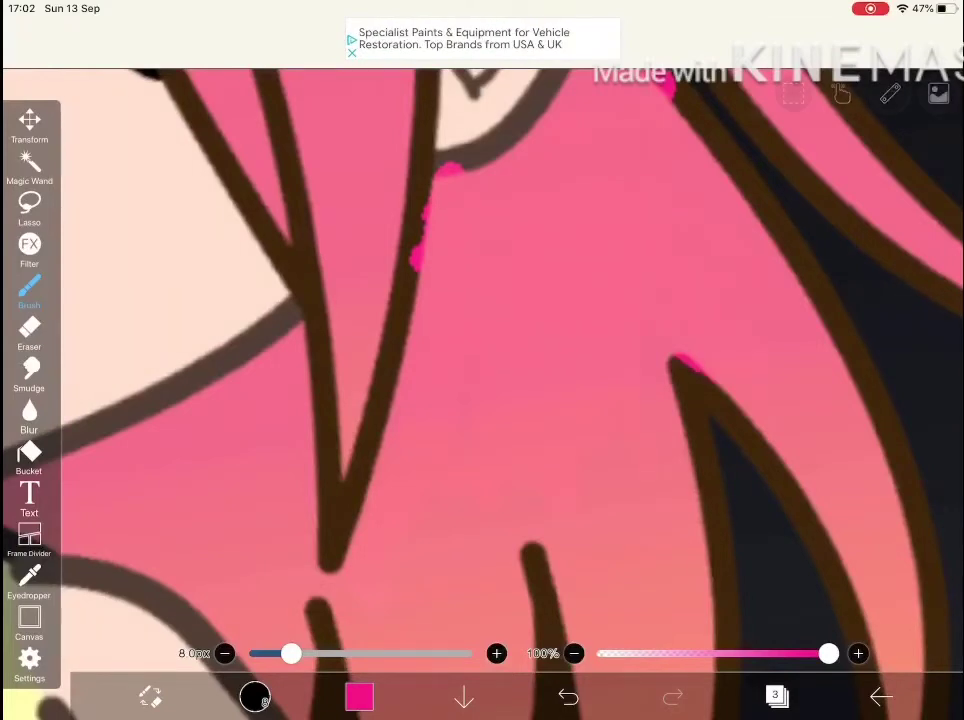
scroll(480, 380, up, 3)
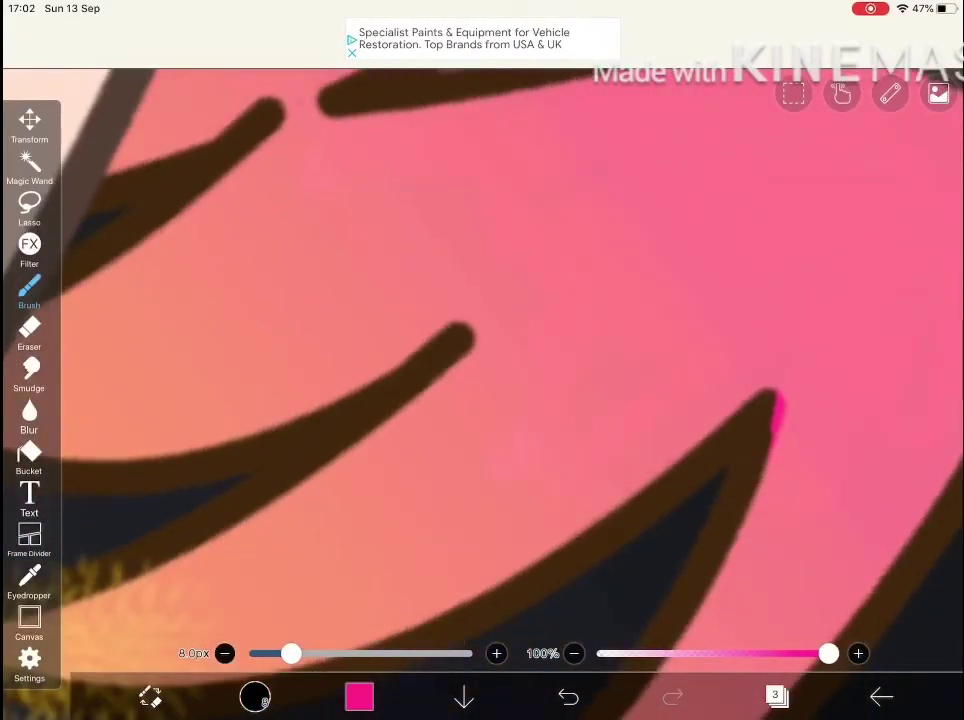
drag(435, 611, 505, 582)
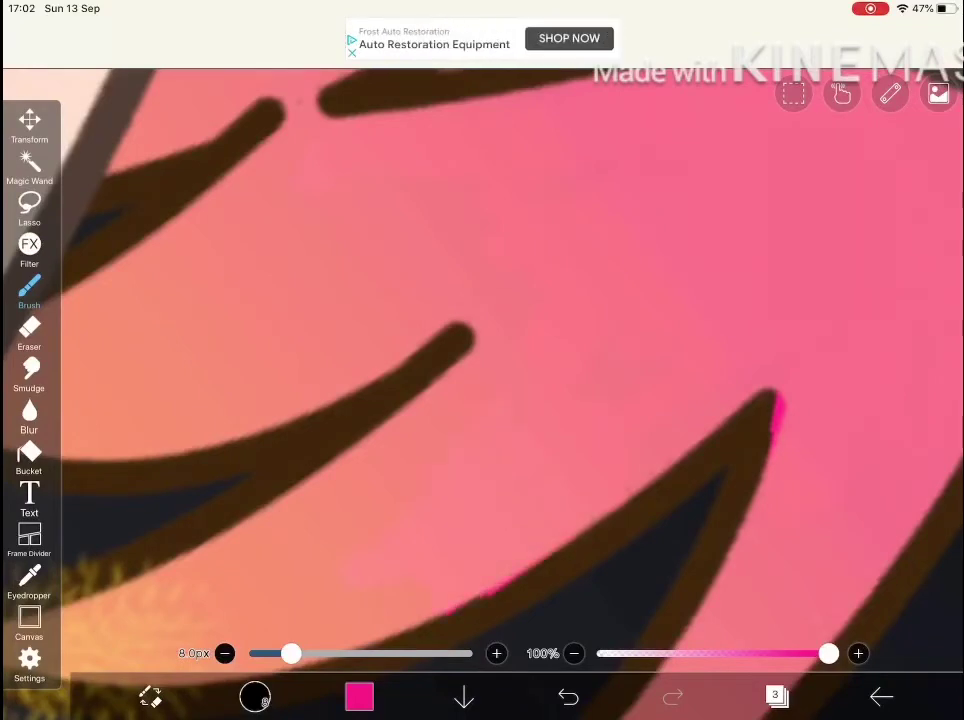
scroll(480, 380, down, 1)
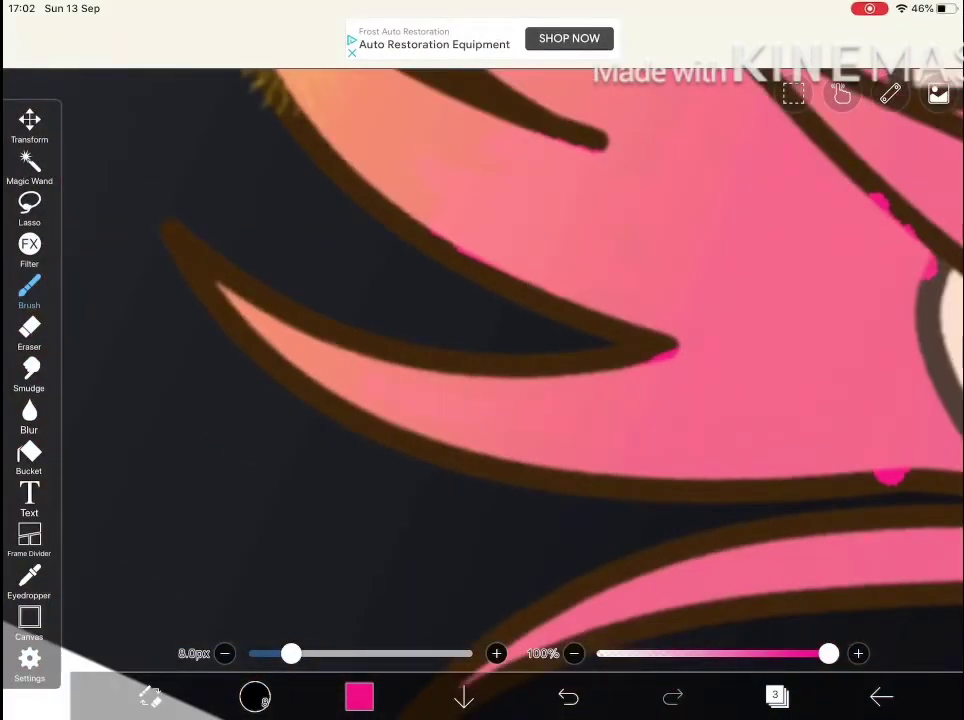
scroll(480, 380, down, 5)
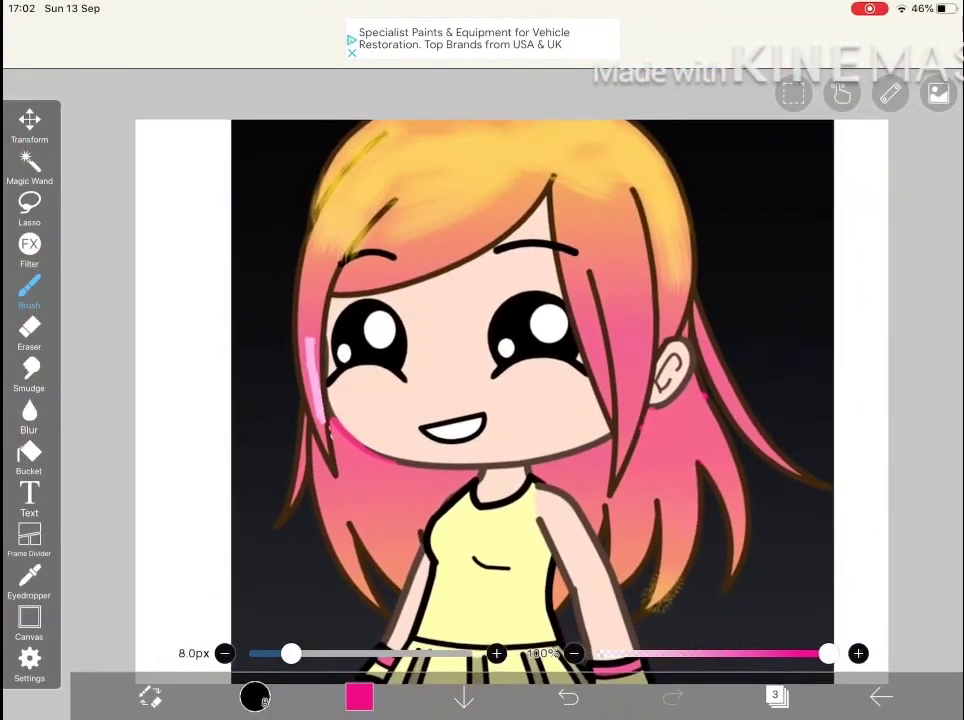
Switch layer 3's blending mode to Add and close the Layer panel
click(776, 695)
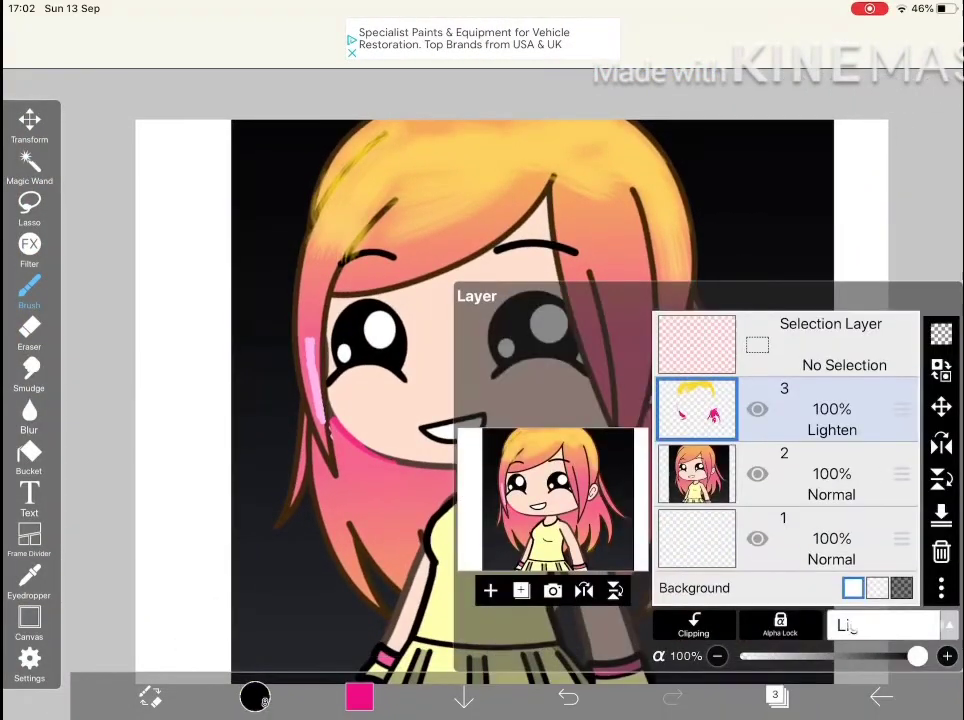
click(885, 625)
scroll(866, 350, down, 2)
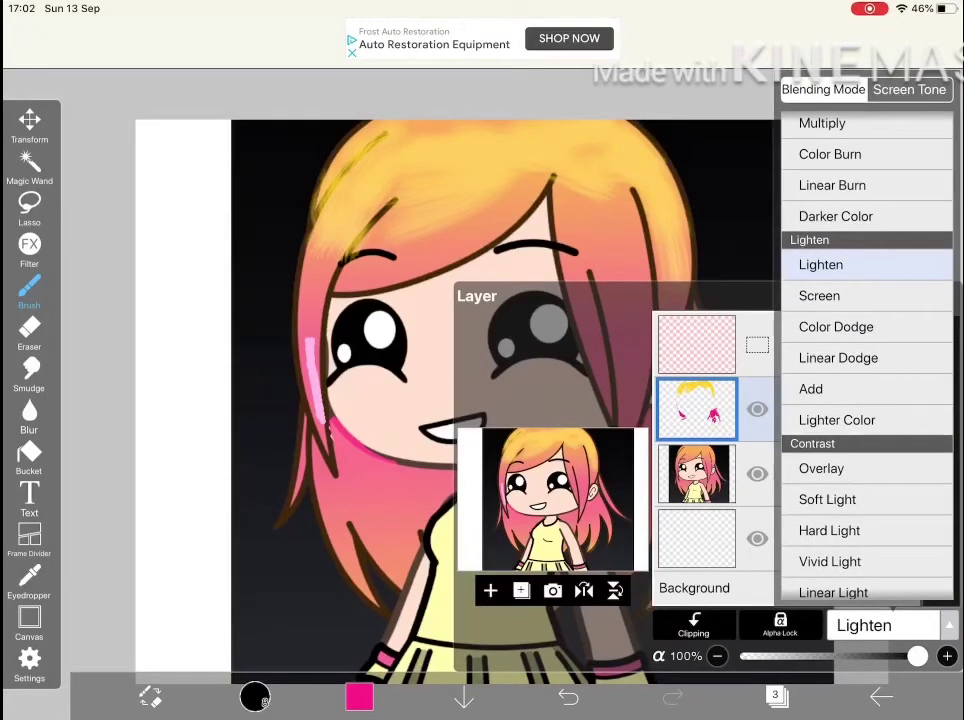
click(850, 389)
click(550, 350)
click(300, 400)
scroll(500, 400, down, 2)
scroll(480, 400, up, 3)
scroll(480, 400, down, 5)
scroll(560, 400, up, 3)
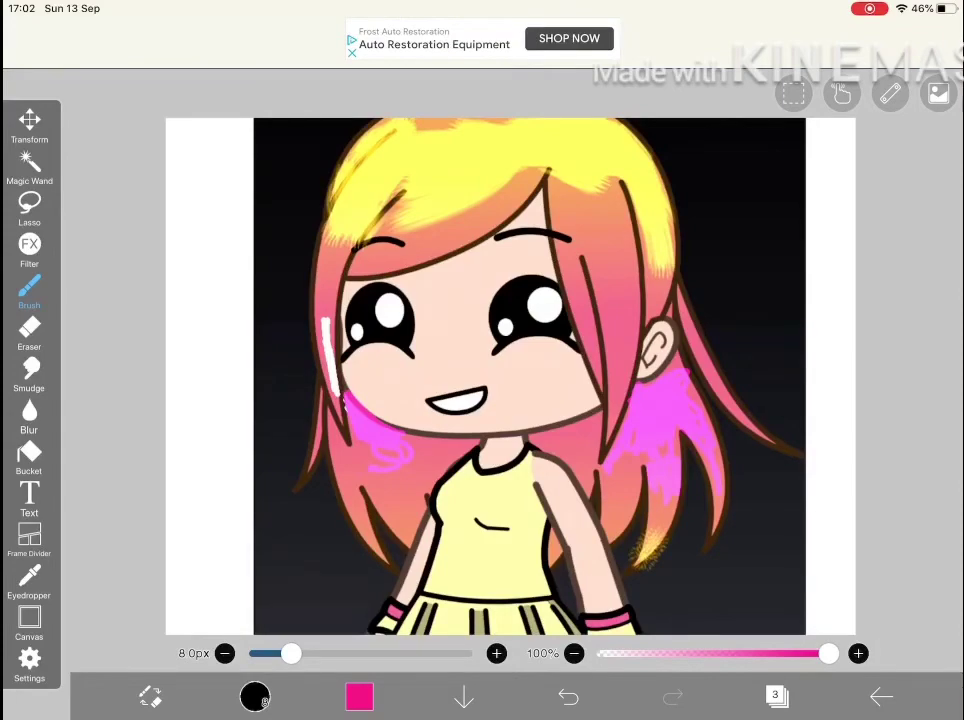
Zoom around to inspect the finished character's glowing yellow and magenta highlights
scroll(480, 380, up, 1)
scroll(480, 380, up, 2)
scroll(480, 380, up, 2)
scroll(480, 380, up, 2)
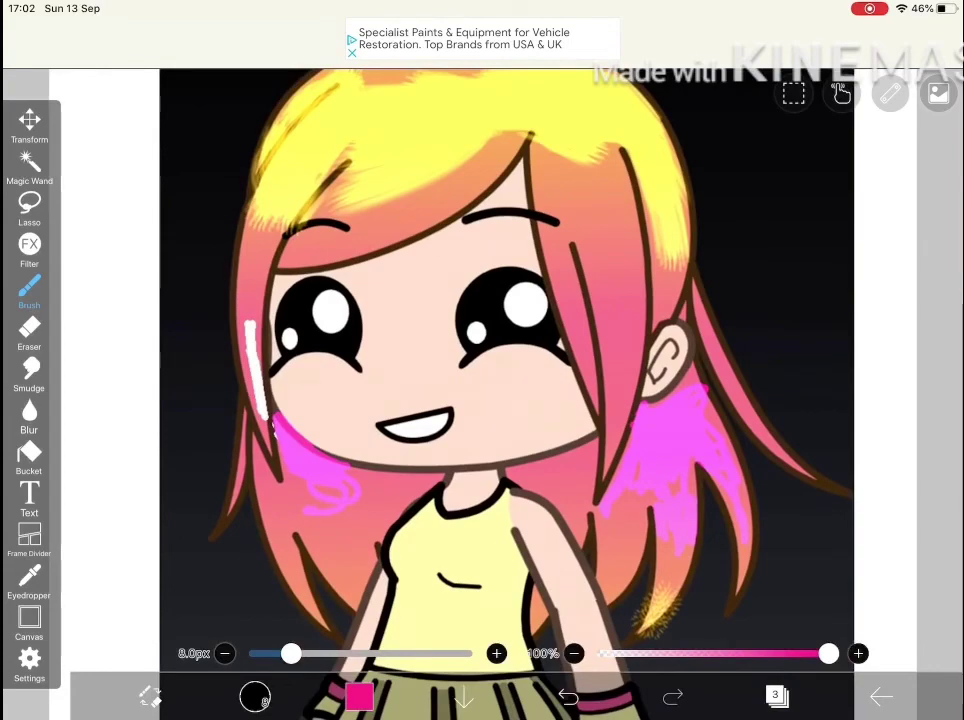
scroll(480, 370, up, 1)
scroll(480, 370, down, 3)
scroll(480, 370, down, 1)
scroll(480, 370, up, 1)
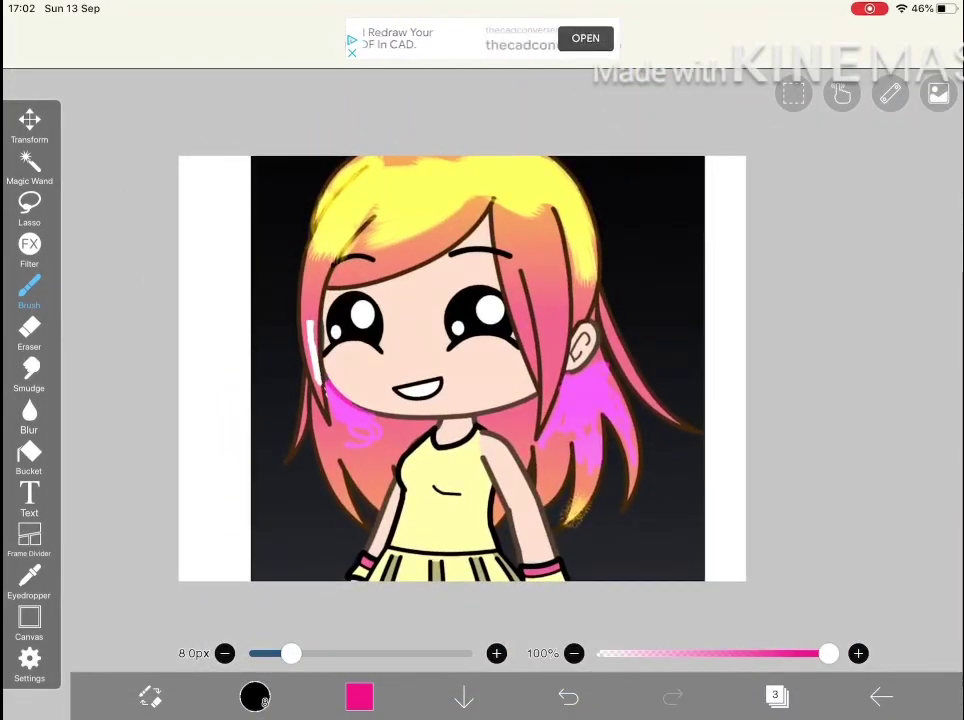